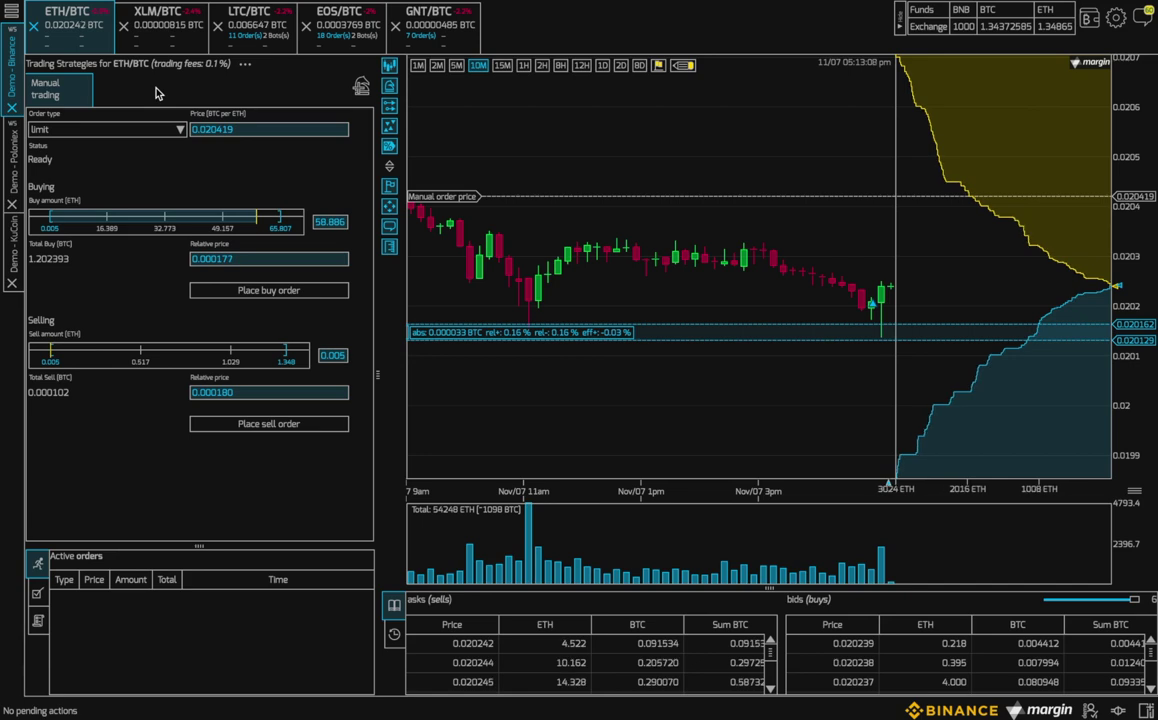
Add a ScaleTradingStrategy bot named strategy-50 on ETH/BTC with default settings.
{"action": "left_click", "coordinate": [360, 86]}
{"action": "left_click", "coordinate": [505, 260]}
{"action": "left_click", "coordinate": [497, 304]}
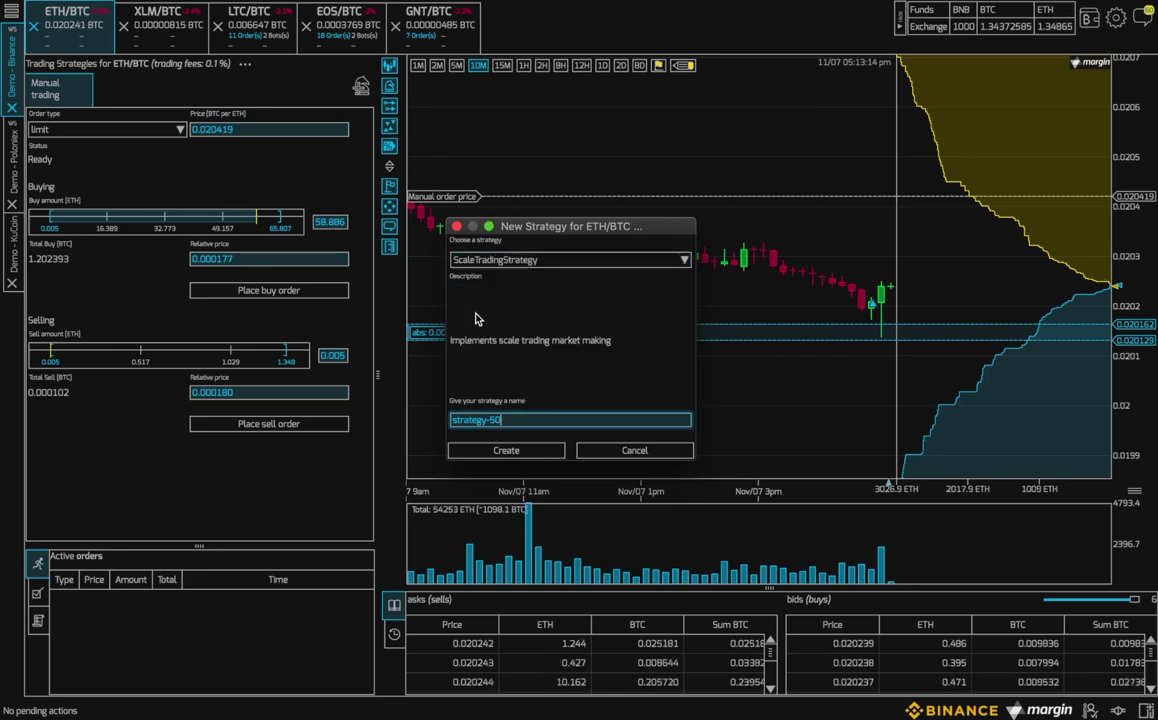
{"action": "left_click", "coordinate": [503, 452]}
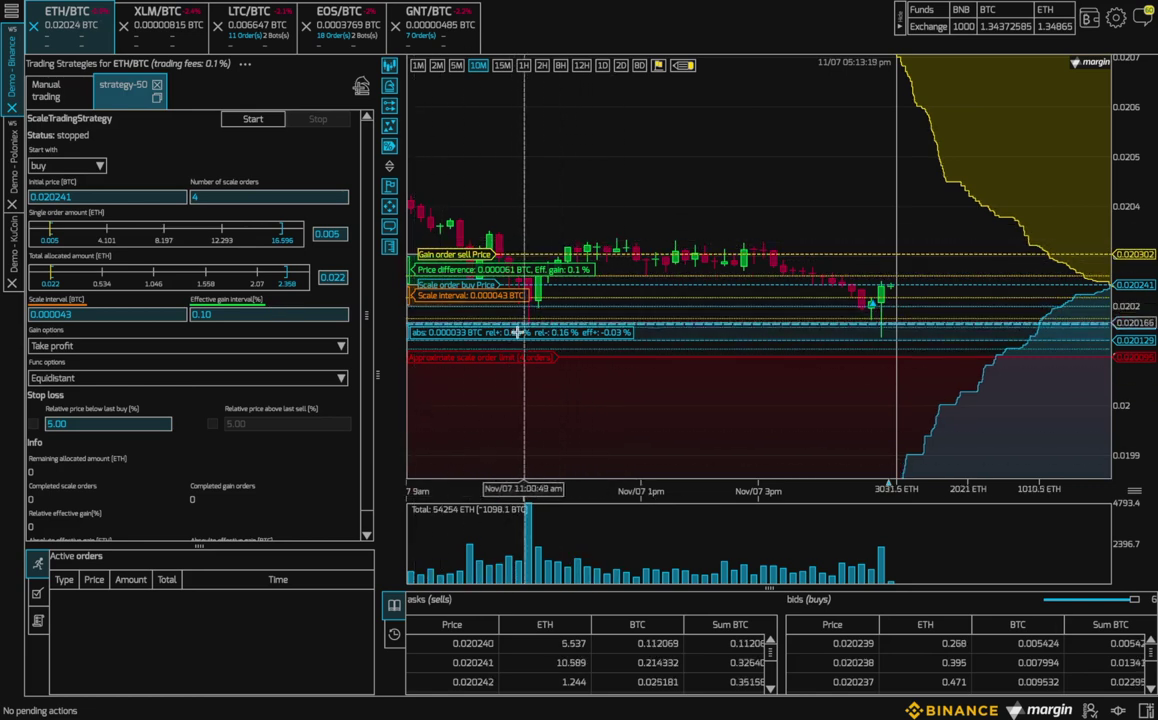
{"action": "mouse_move", "coordinate": [530, 448]}
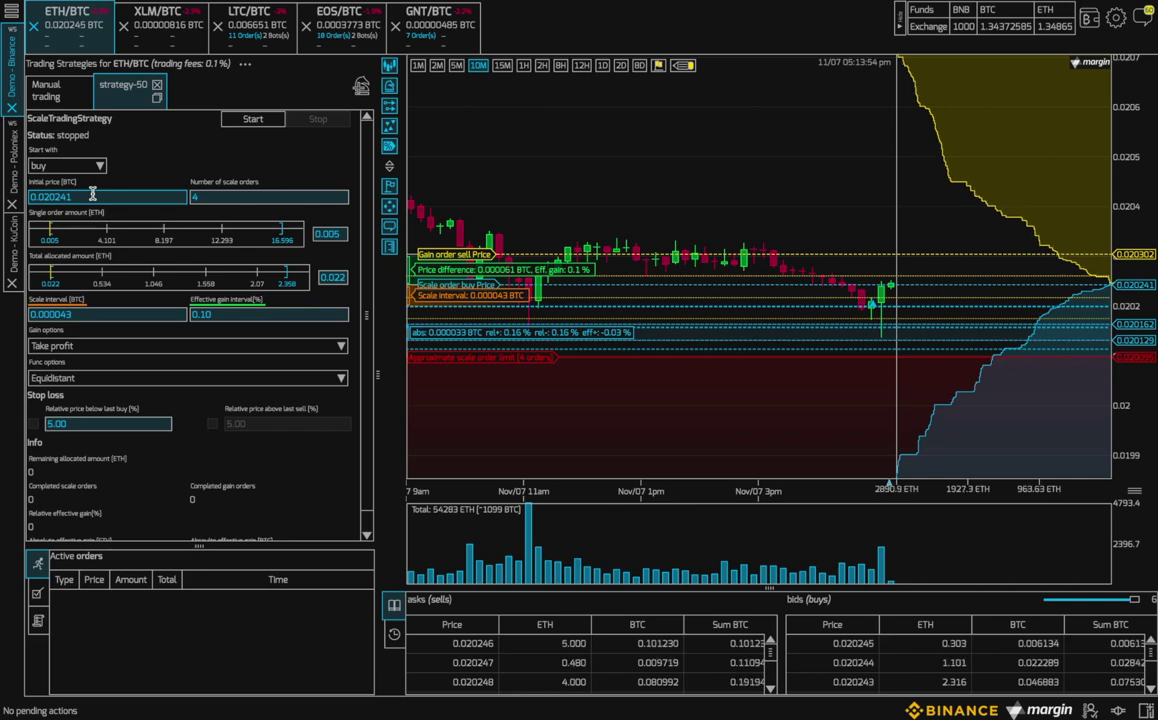
Change the number of scale orders from 4 to 6.
{"action": "left_click", "coordinate": [214, 198]}
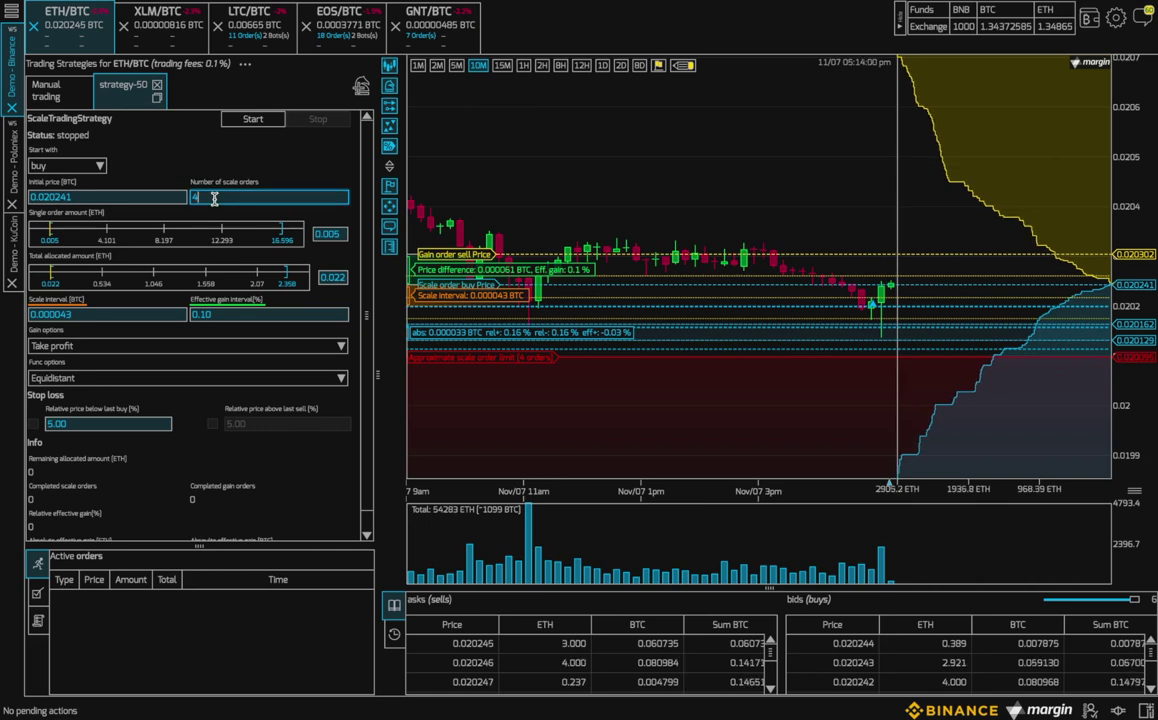
{"action": "key", "text": "BackSpace"}
{"action": "type", "text": "6"}
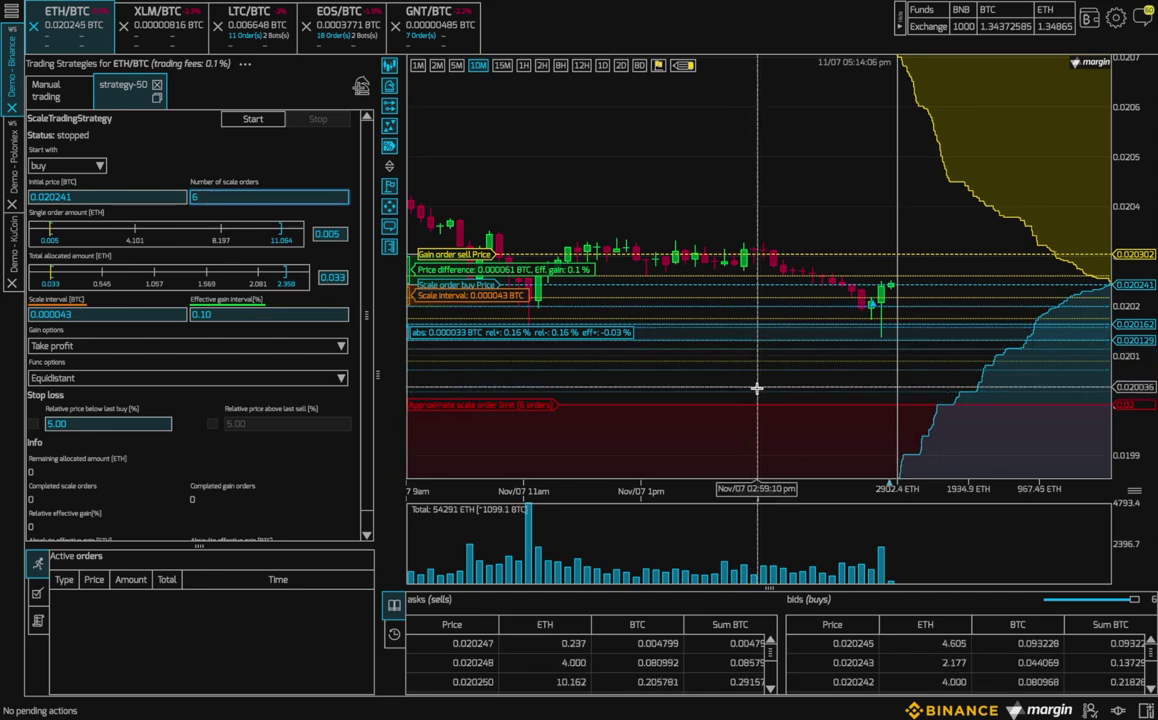
{"action": "mouse_move", "coordinate": [757, 382]}
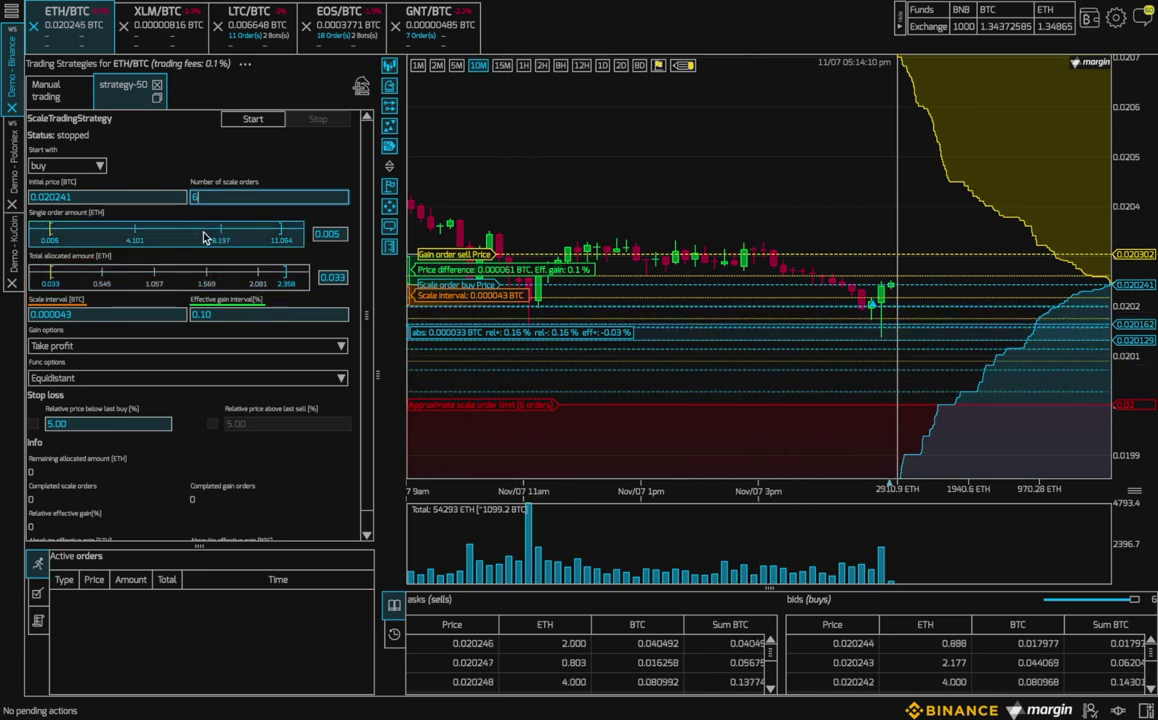
Set the single order amount to 0.09 ETH and raise total allocated amount to 2.477 ETH on a 2H chart.
{"action": "left_click", "coordinate": [334, 232]}
{"action": "key", "text": "BackSpace"}
{"action": "key", "text": "BackSpace"}
{"action": "type", "text": "99"}
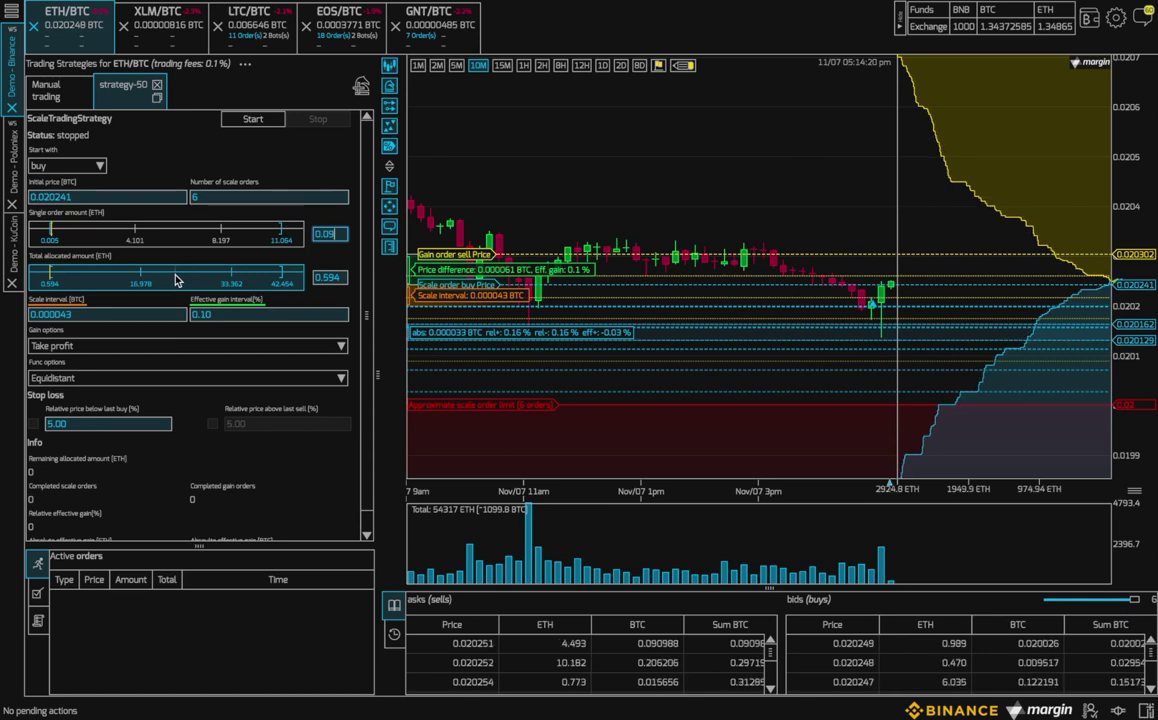
{"action": "left_click", "coordinate": [541, 65]}
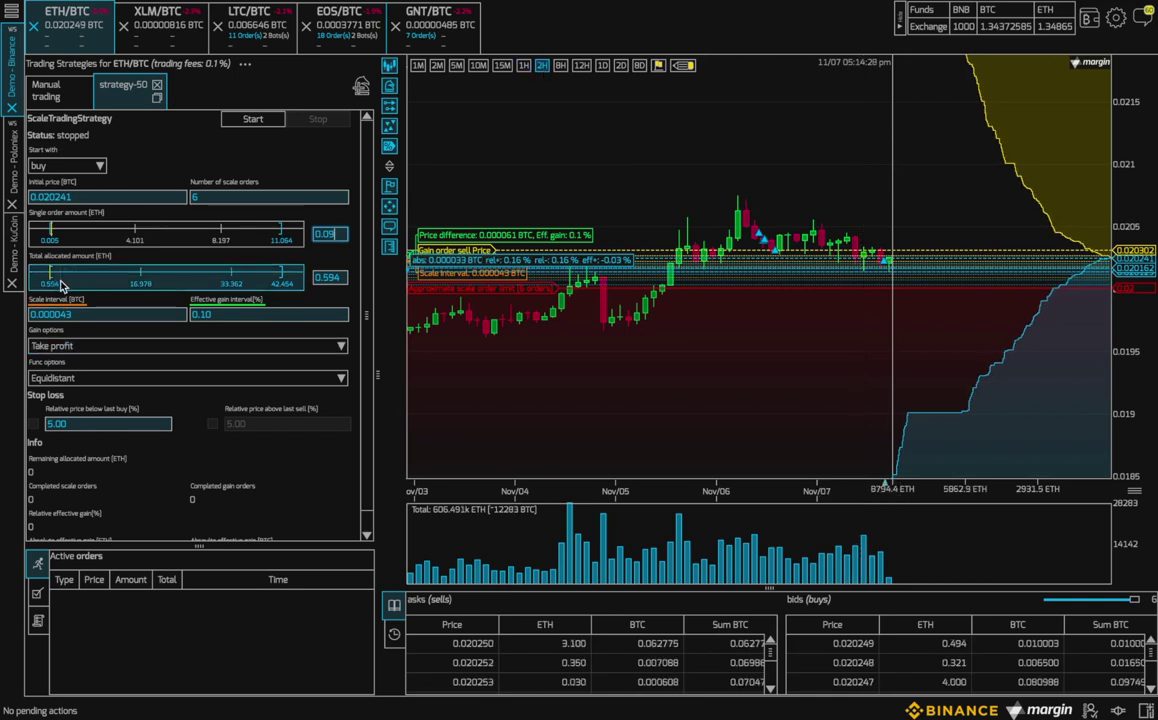
{"action": "left_click_drag", "start_coordinate": [50, 281], "coordinate": [61, 282]}
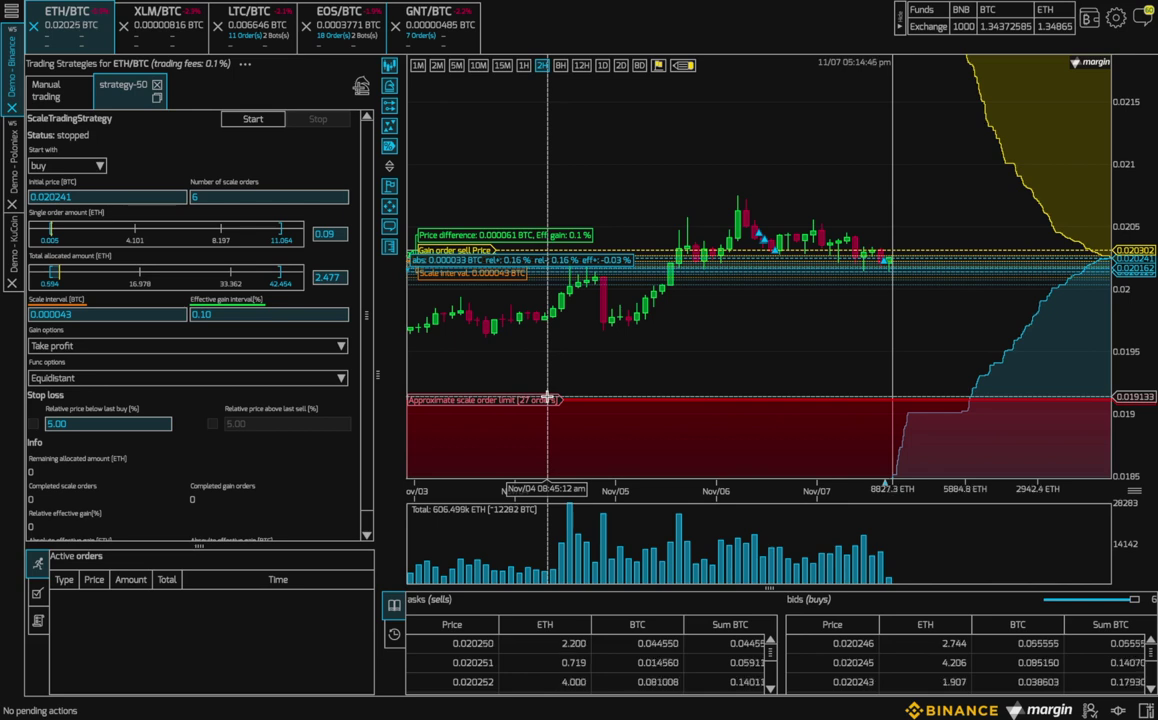
On 10-minute candles, drag the buy and gain sell price lines to widen the scale interval to 0.000060 BTC.
{"action": "left_click", "coordinate": [479, 66]}
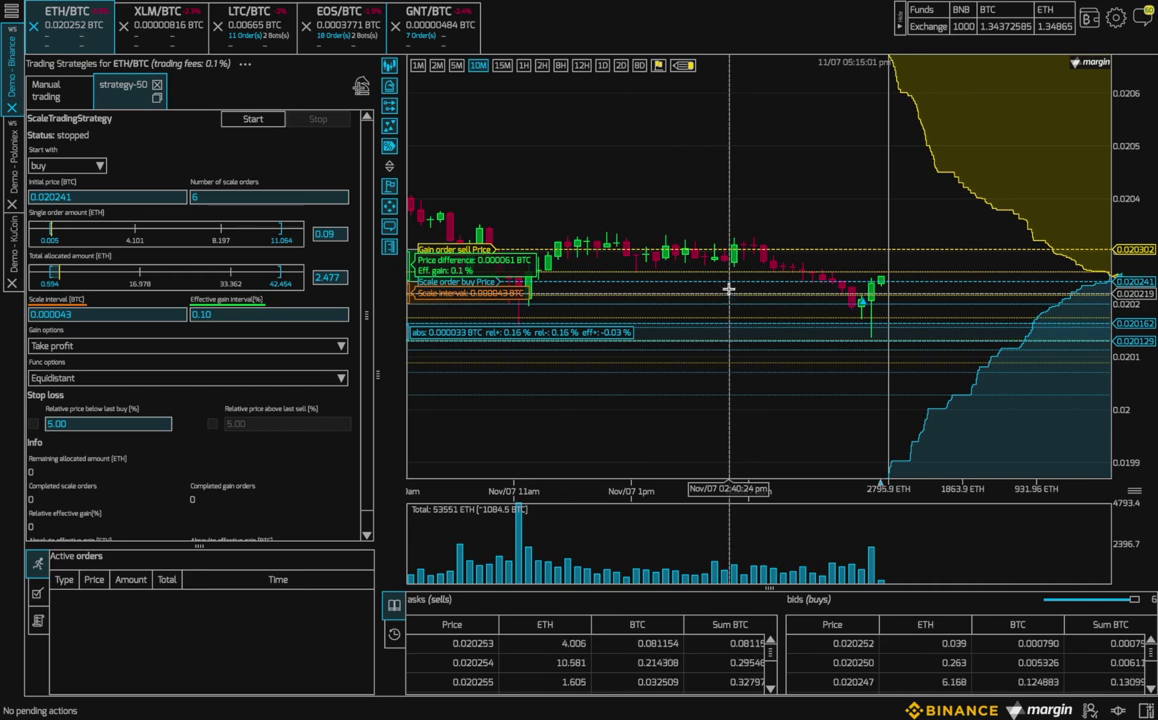
{"action": "left_click_drag", "start_coordinate": [727, 304], "coordinate": [726, 314]}
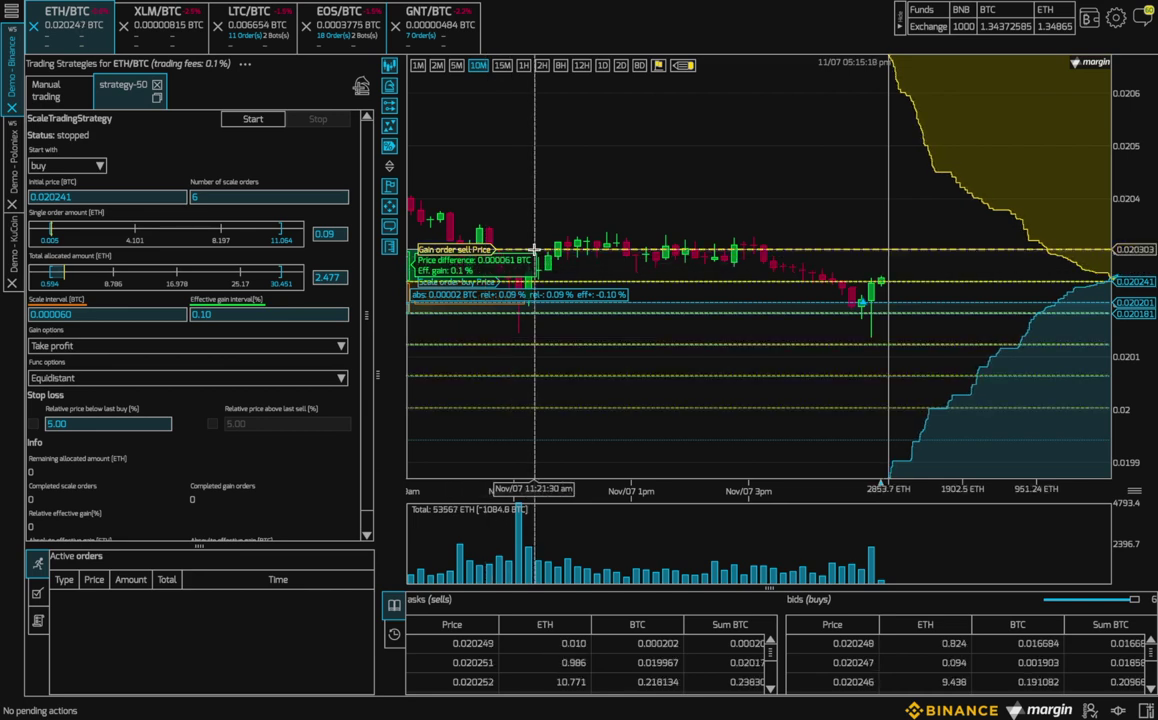
{"action": "left_click_drag", "start_coordinate": [534, 249], "coordinate": [528, 194]}
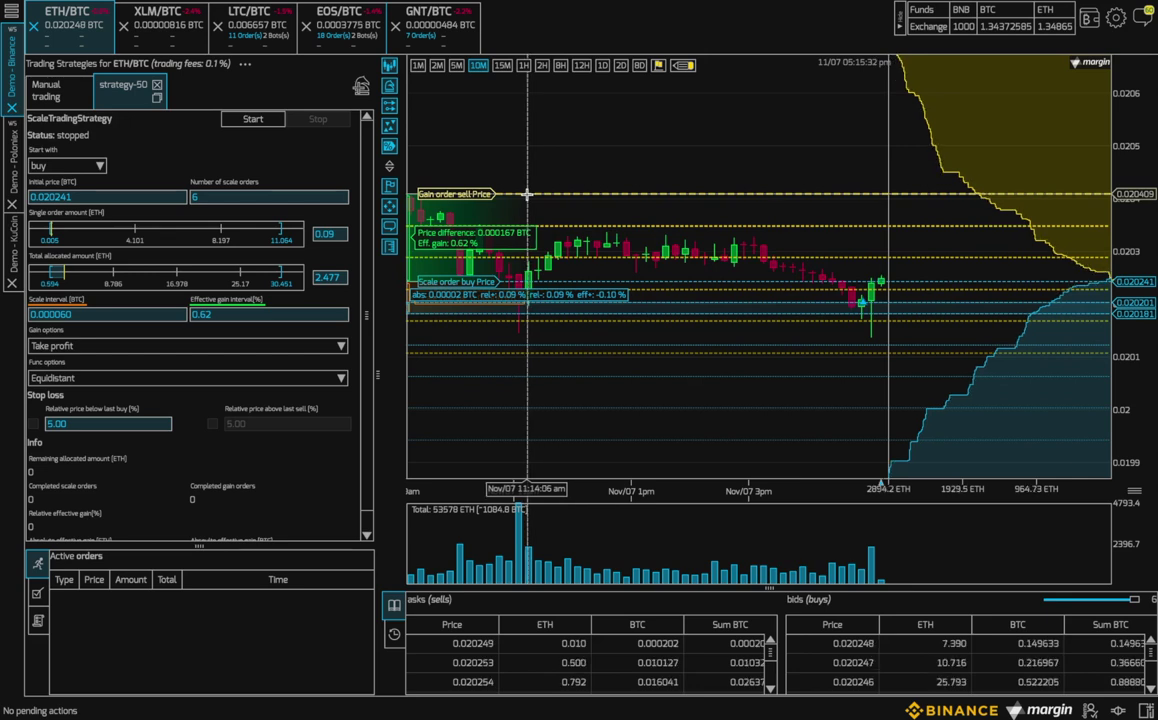
{"action": "left_click_drag", "start_coordinate": [527, 193], "coordinate": [527, 196]}
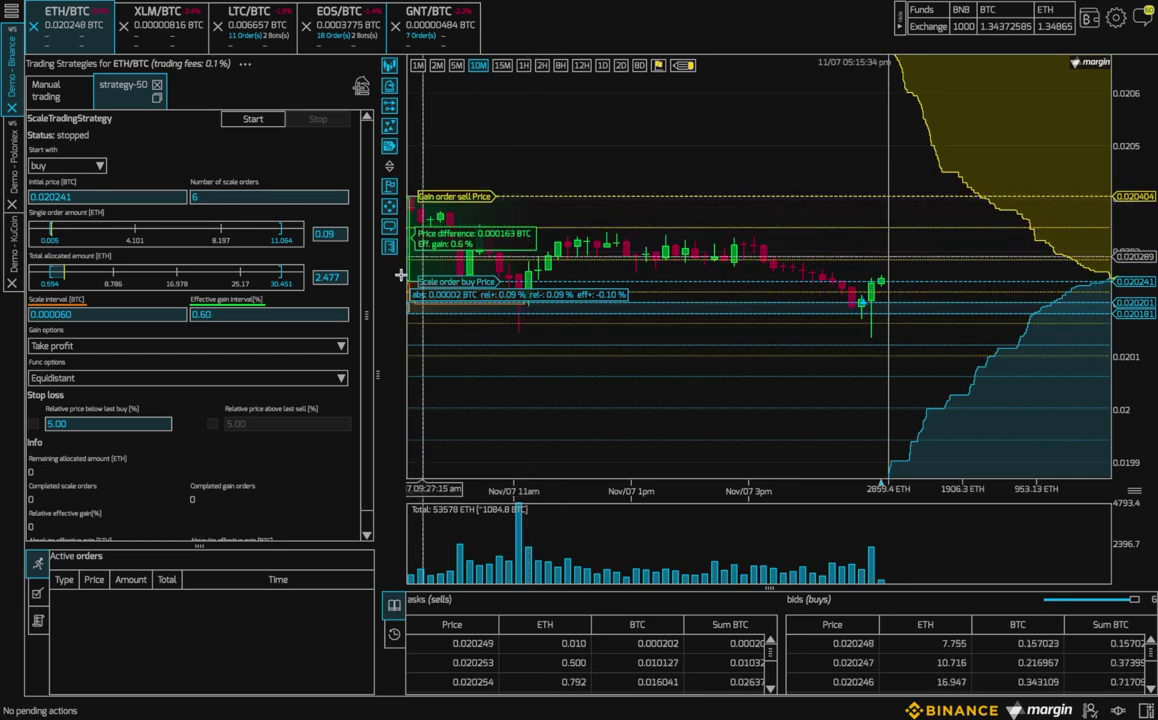
Set the effective gain interval to 0.15%.
{"action": "left_click", "coordinate": [311, 313]}
{"action": "key", "text": "BackSpace"}
{"action": "key", "text": "BackSpace"}
{"action": "type", "text": "15"}
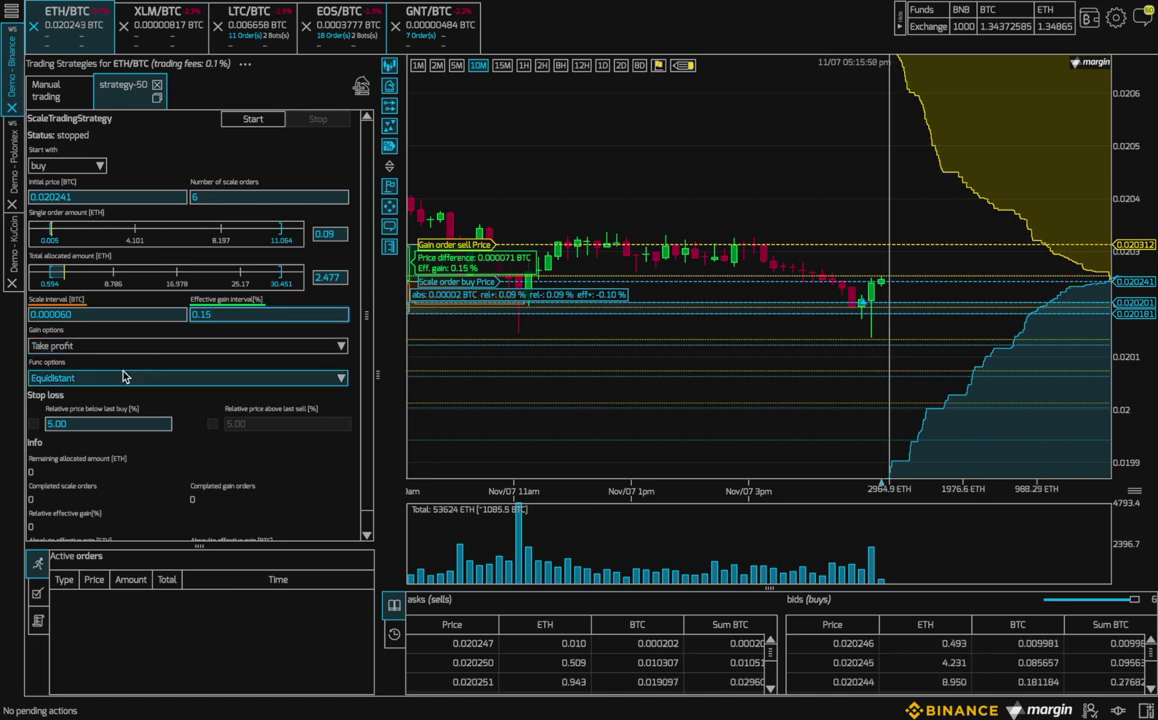
Try Fibonacci order spacing, then revert Func options to Equidistant.
{"action": "left_click", "coordinate": [125, 377]}
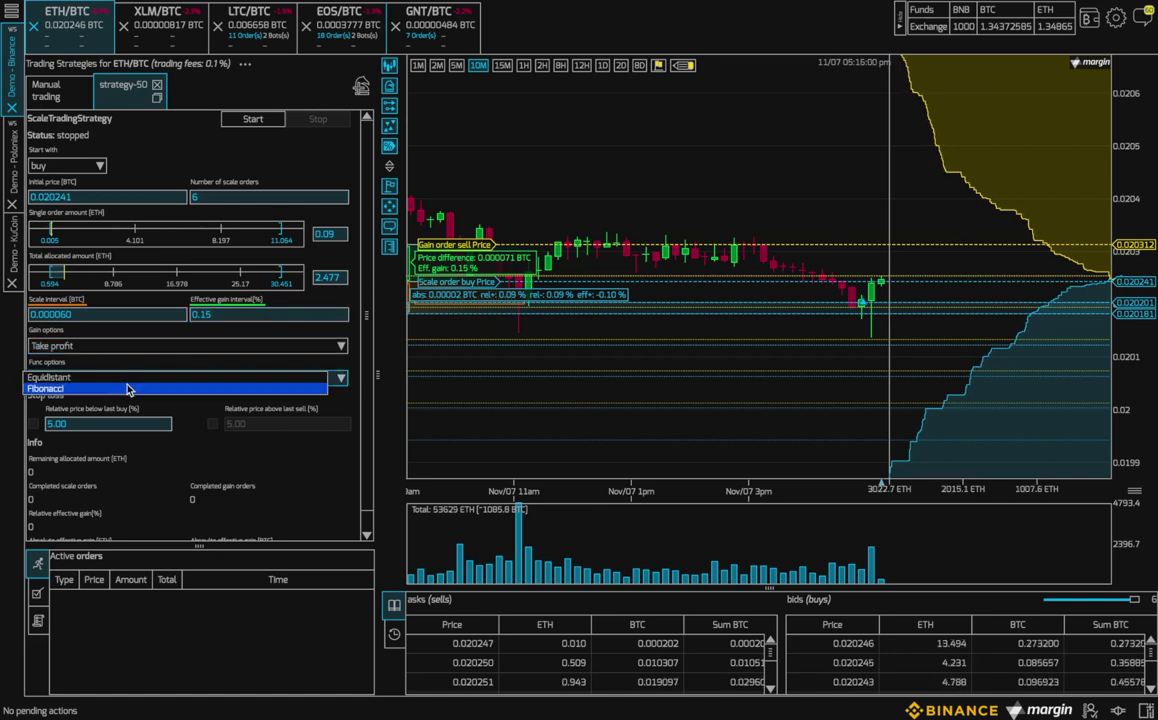
{"action": "left_click", "coordinate": [128, 389]}
{"action": "left_click", "coordinate": [127, 387]}
{"action": "left_click", "coordinate": [125, 381]}
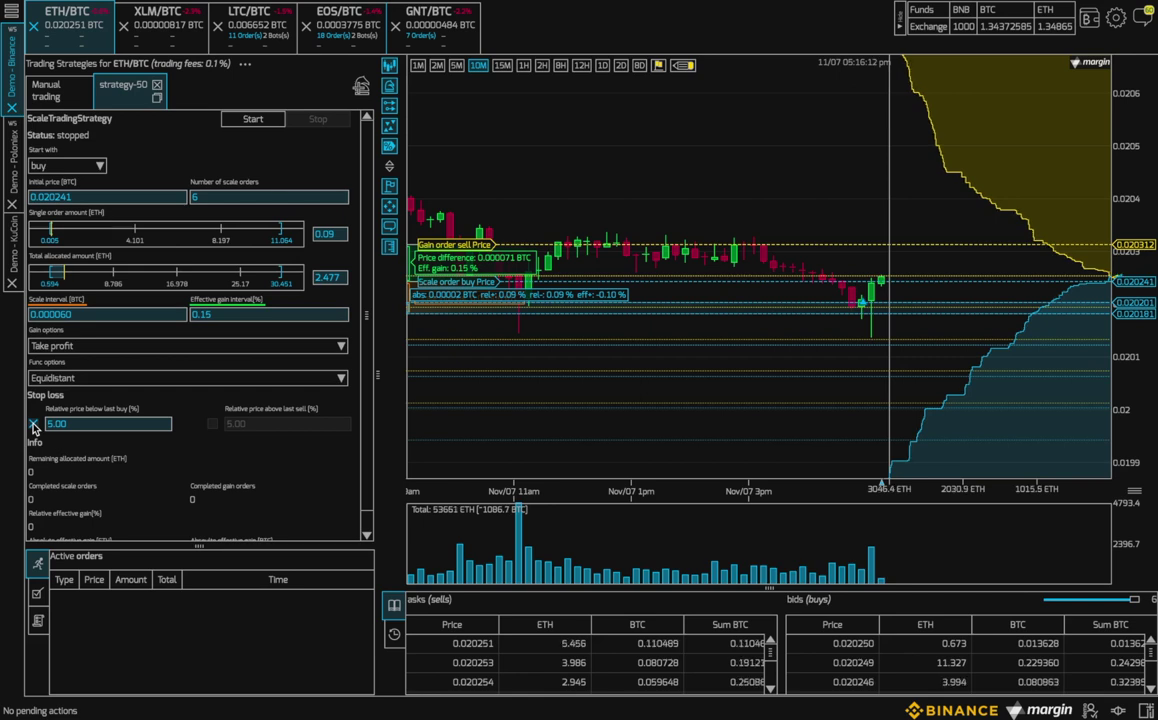
Drag the scale order buy price line up to raise the initial price to 0.020270 BTC.
{"action": "left_click", "coordinate": [561, 65]}
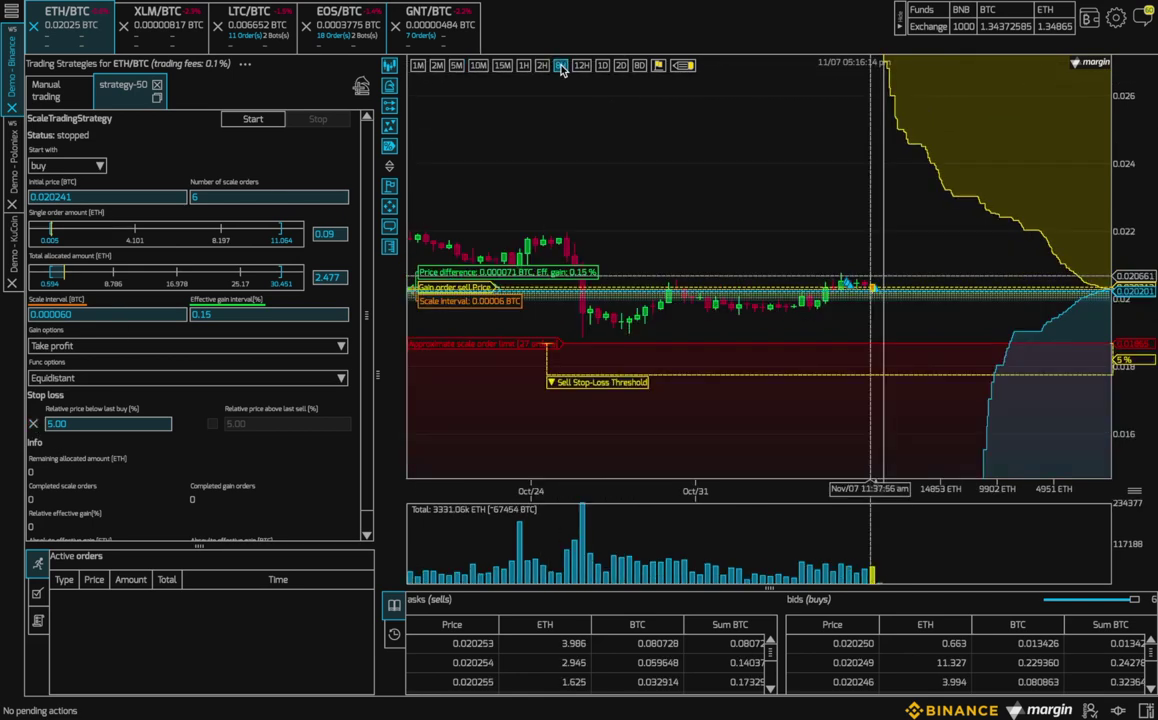
{"action": "left_click", "coordinate": [479, 65]}
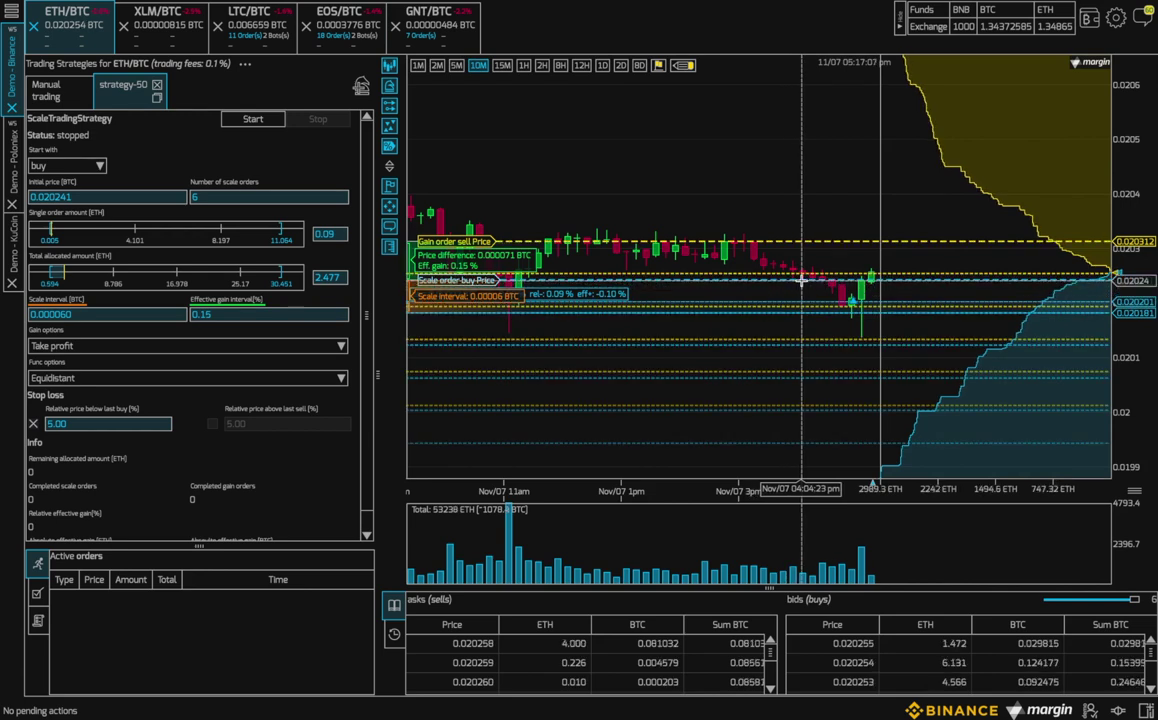
{"action": "left_click_drag", "start_coordinate": [801, 279], "coordinate": [796, 264]}
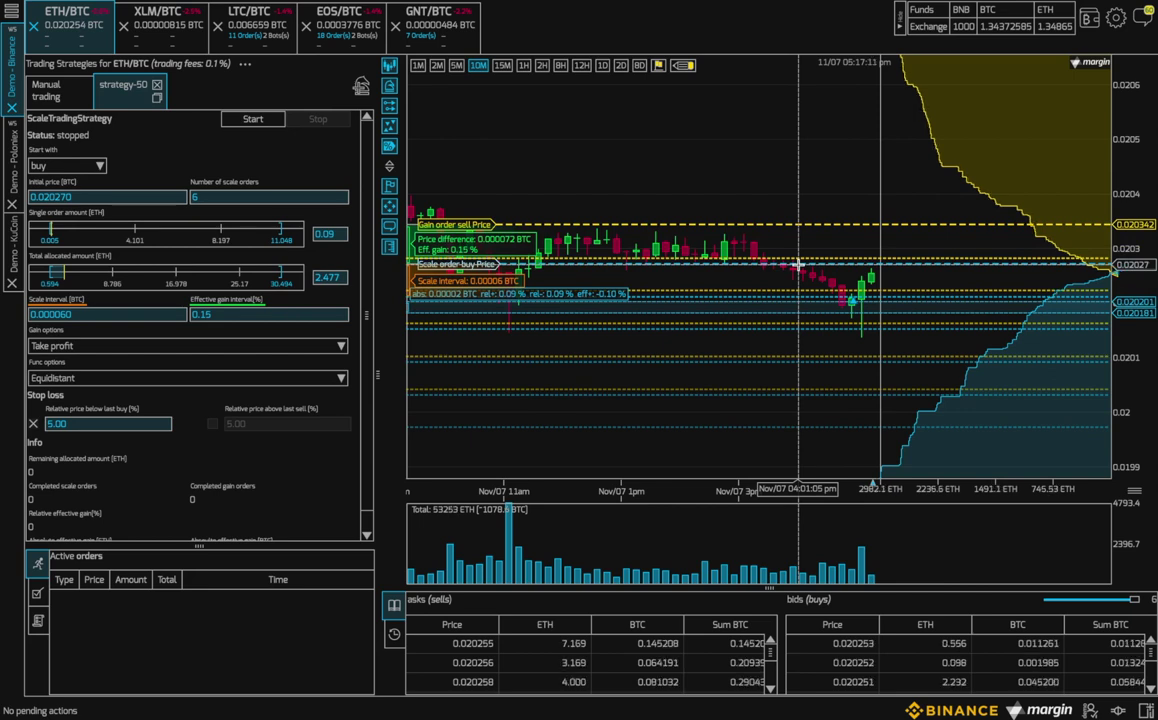
{"action": "left_click", "coordinate": [253, 120]}
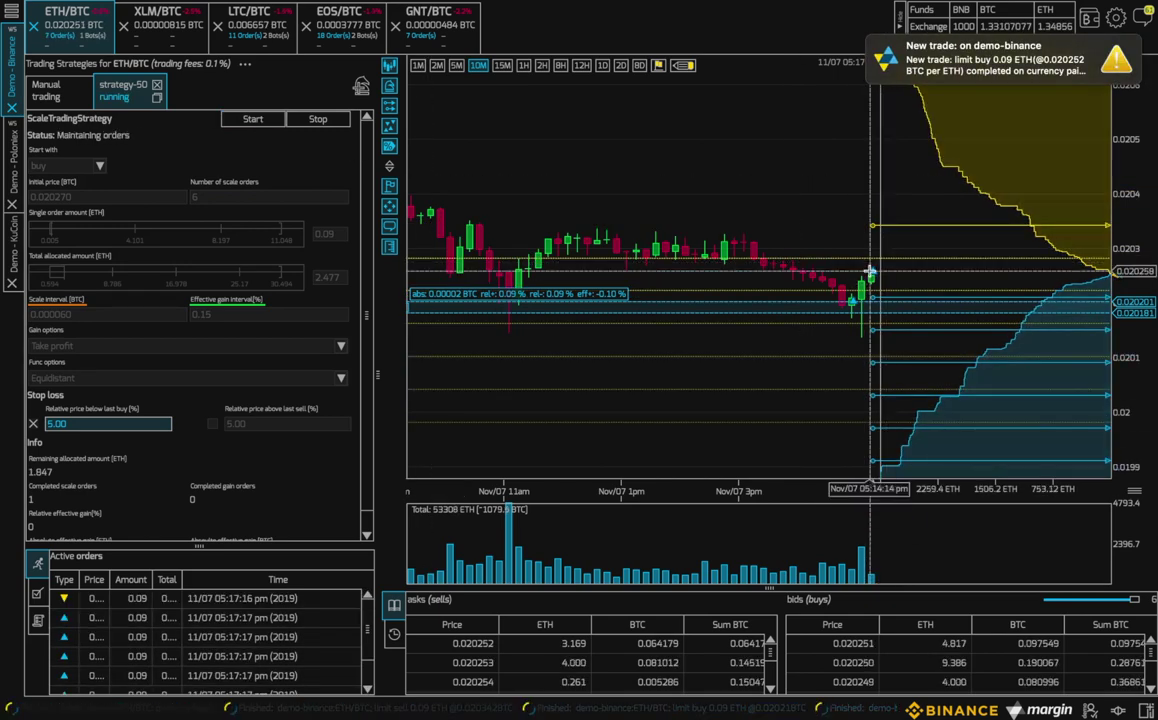
{"action": "mouse_move", "coordinate": [870, 271]}
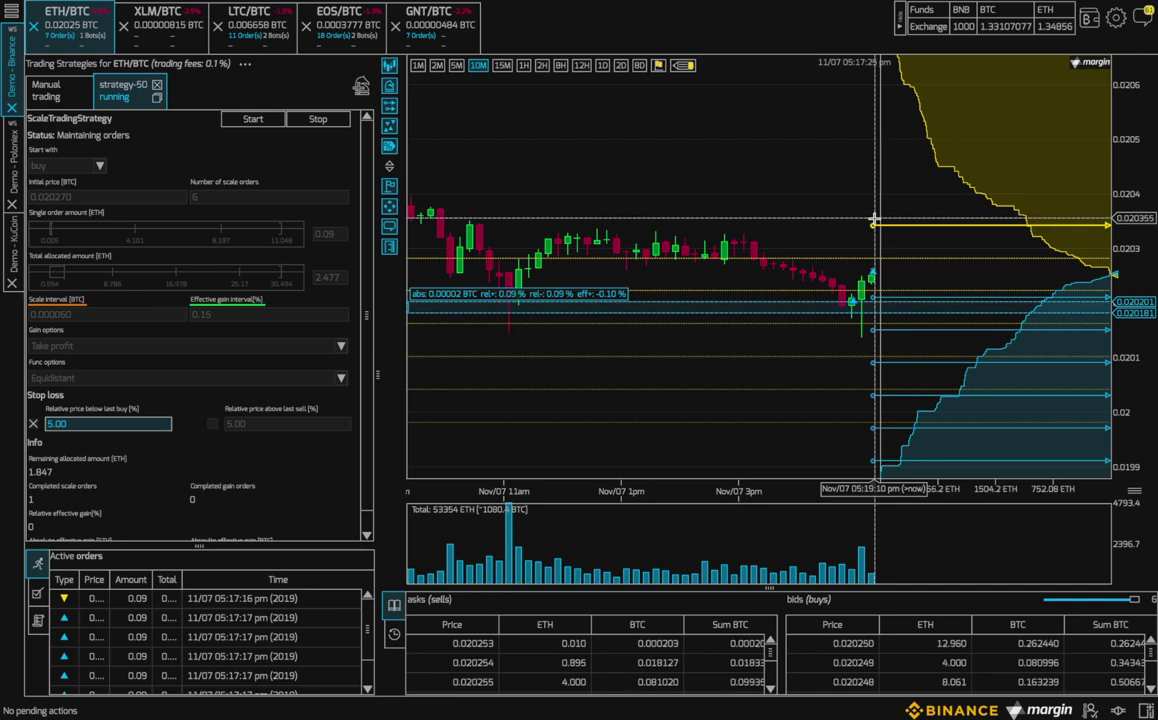
{"action": "mouse_move", "coordinate": [874, 218]}
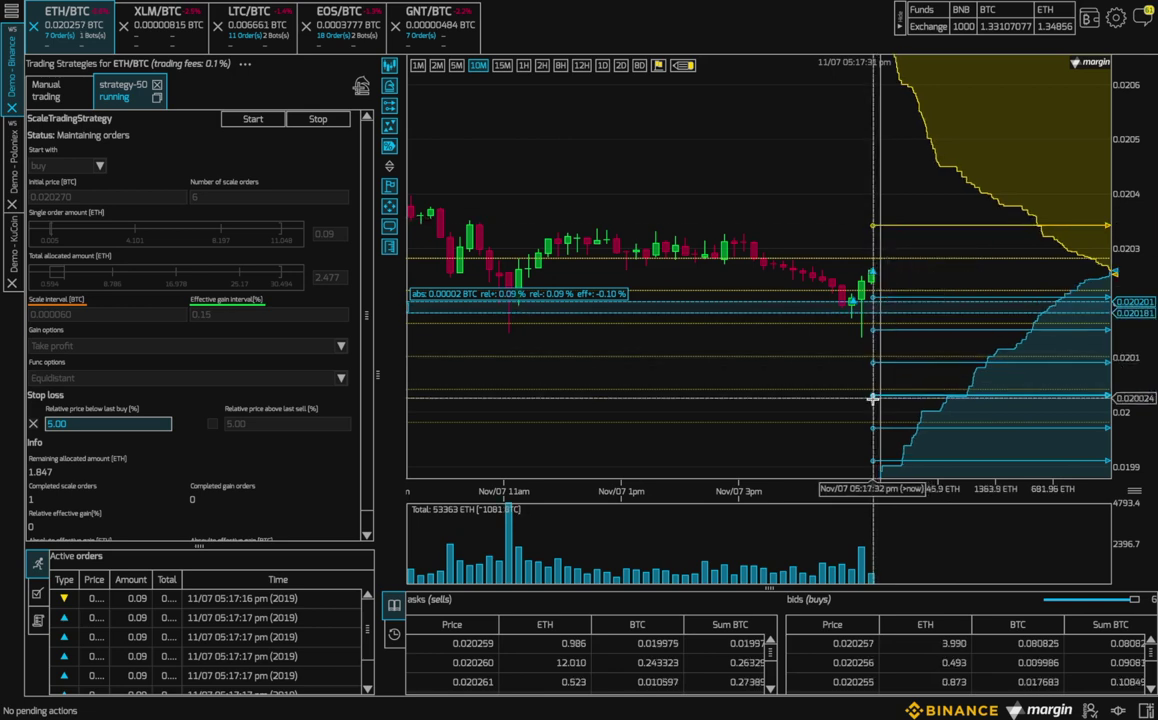
{"action": "mouse_move", "coordinate": [872, 410]}
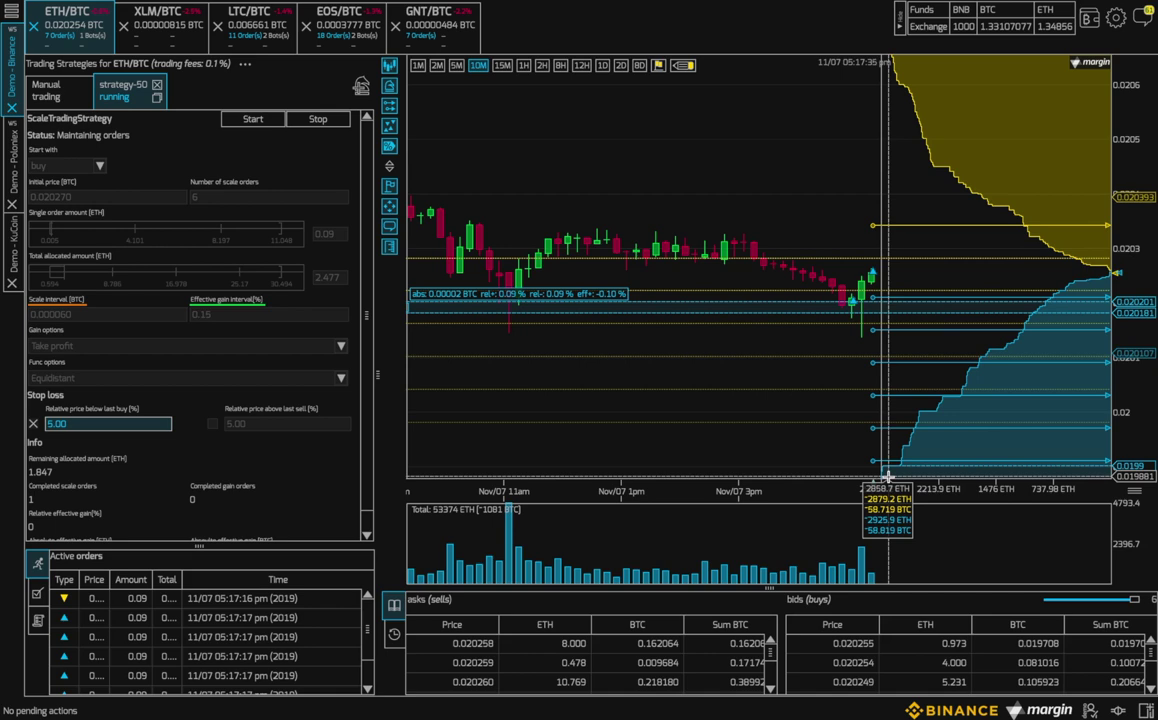
{"action": "mouse_move", "coordinate": [825, 455]}
{"action": "mouse_move", "coordinate": [872, 298]}
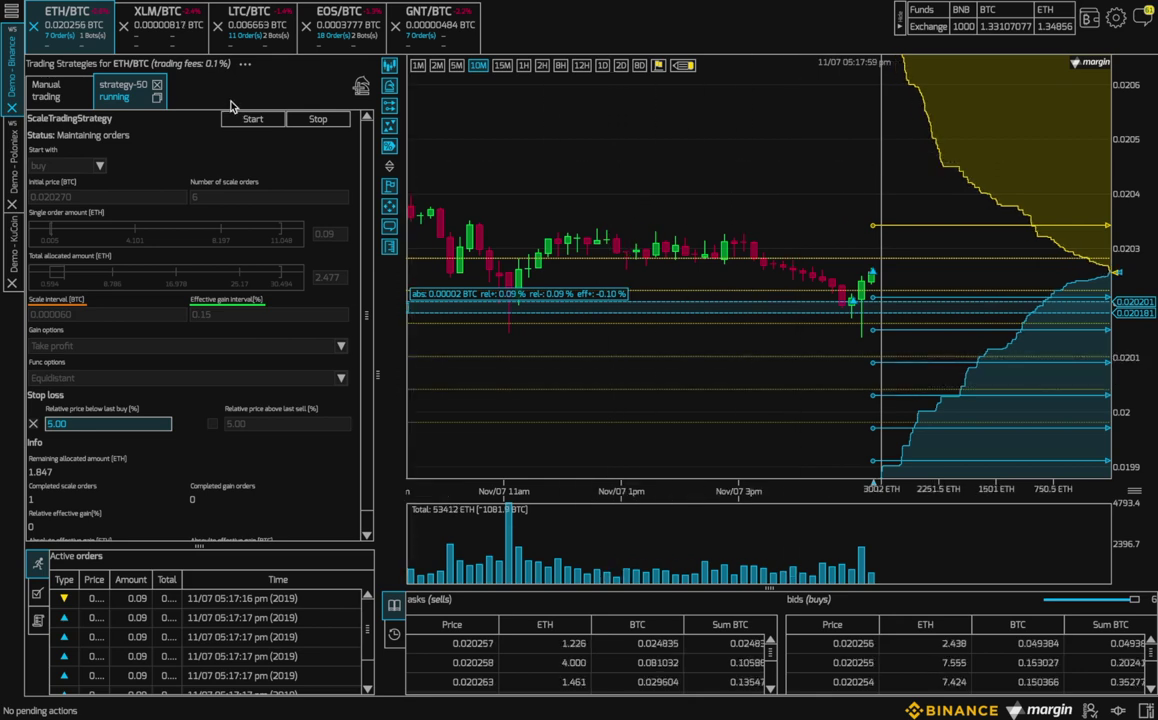
Create a second ScaleTradingStrategy bot, strategy-51, for ETH/BTC.
{"action": "left_click", "coordinate": [362, 90]}
{"action": "left_click", "coordinate": [545, 259]}
{"action": "left_click", "coordinate": [571, 305]}
{"action": "left_click", "coordinate": [497, 452]}
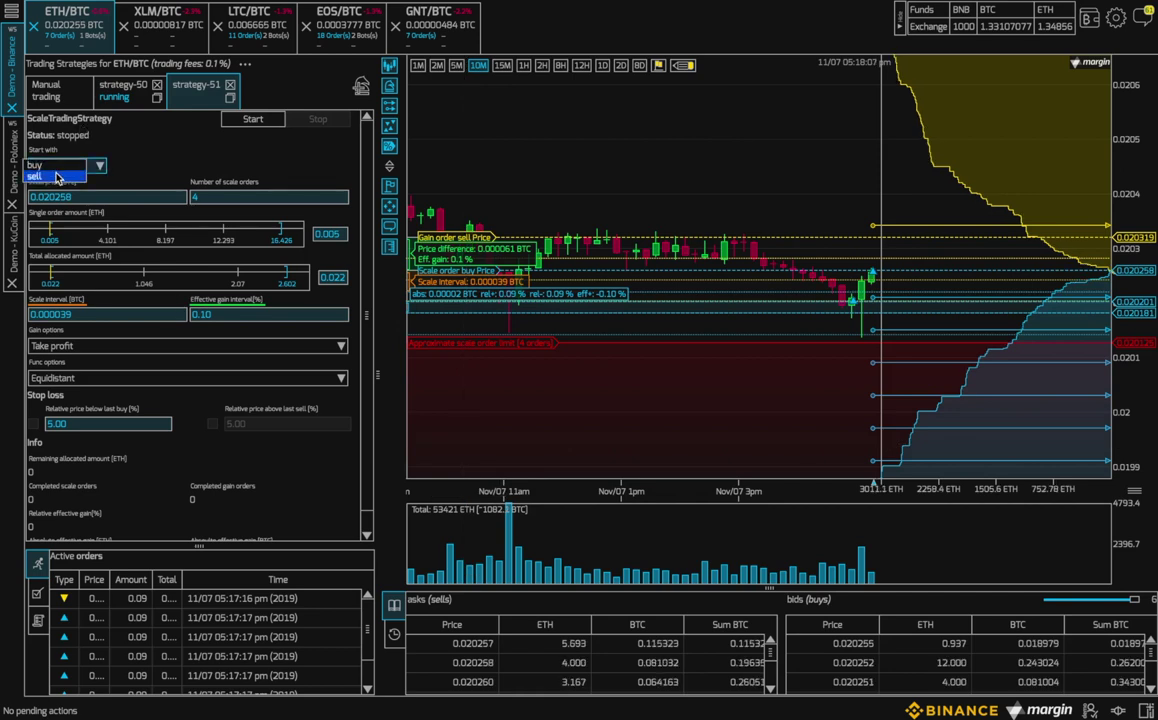
Start with sell, use 0.012 ETH per order, 0.154 ETH total, and enable stop loss above last sell.
{"action": "left_click", "coordinate": [58, 178]}
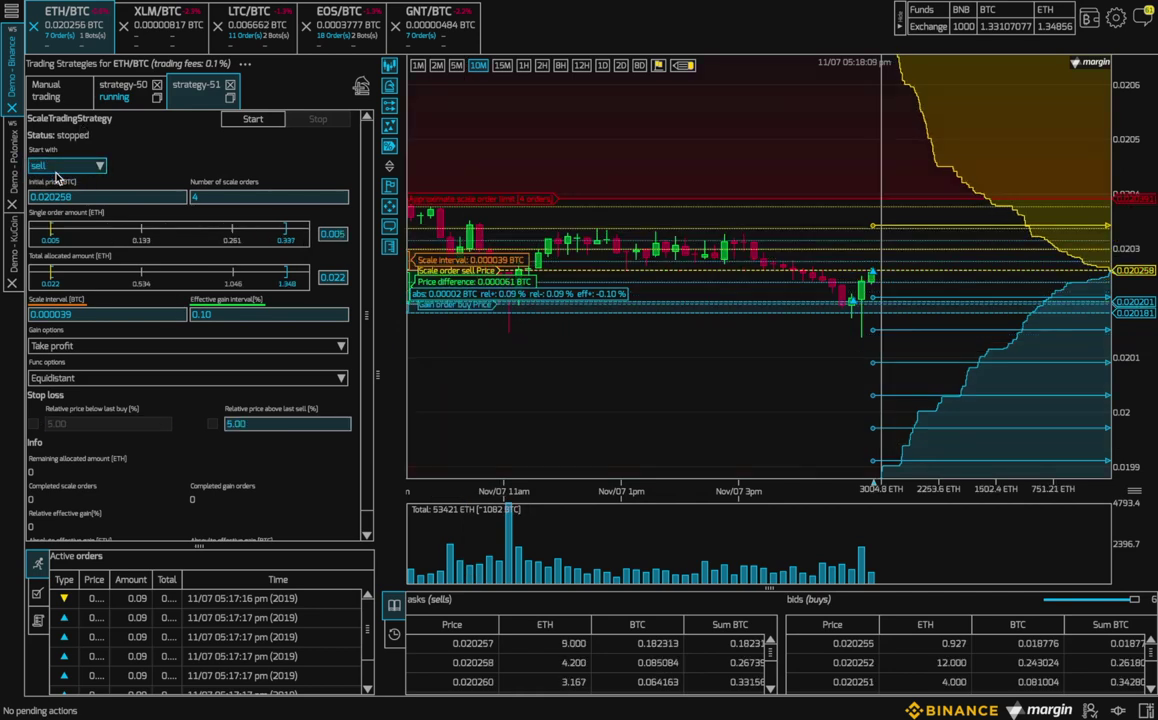
{"action": "left_click", "coordinate": [57, 235]}
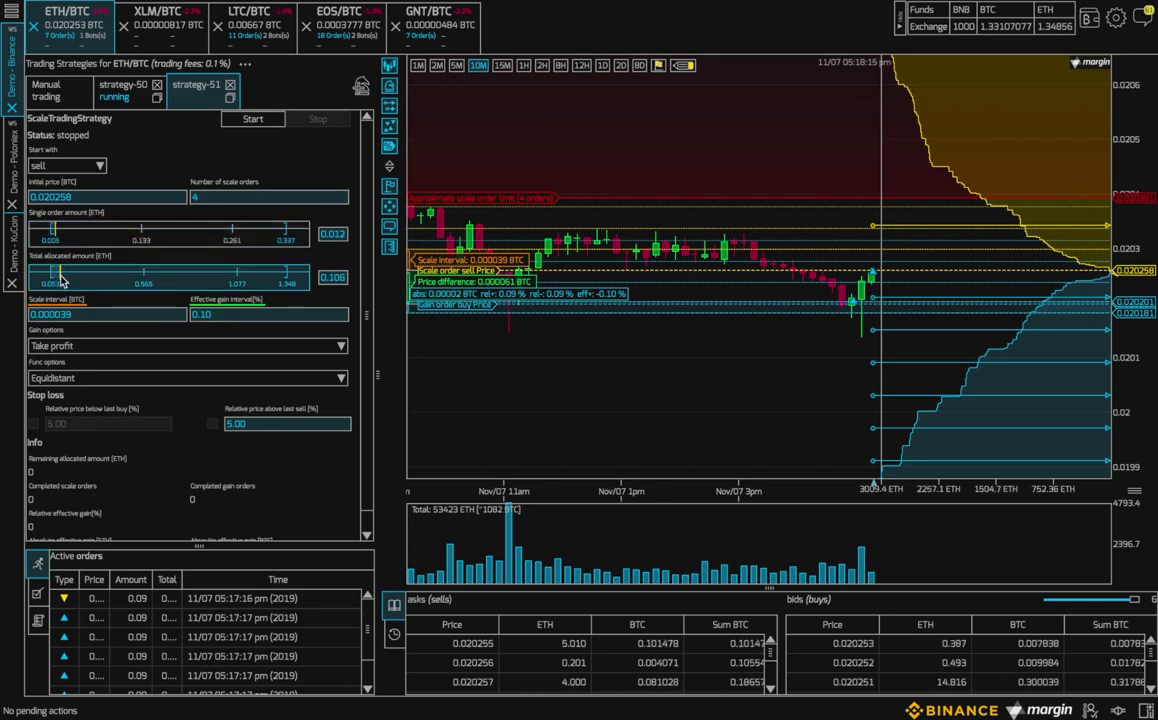
{"action": "left_click_drag", "start_coordinate": [62, 280], "coordinate": [69, 282]}
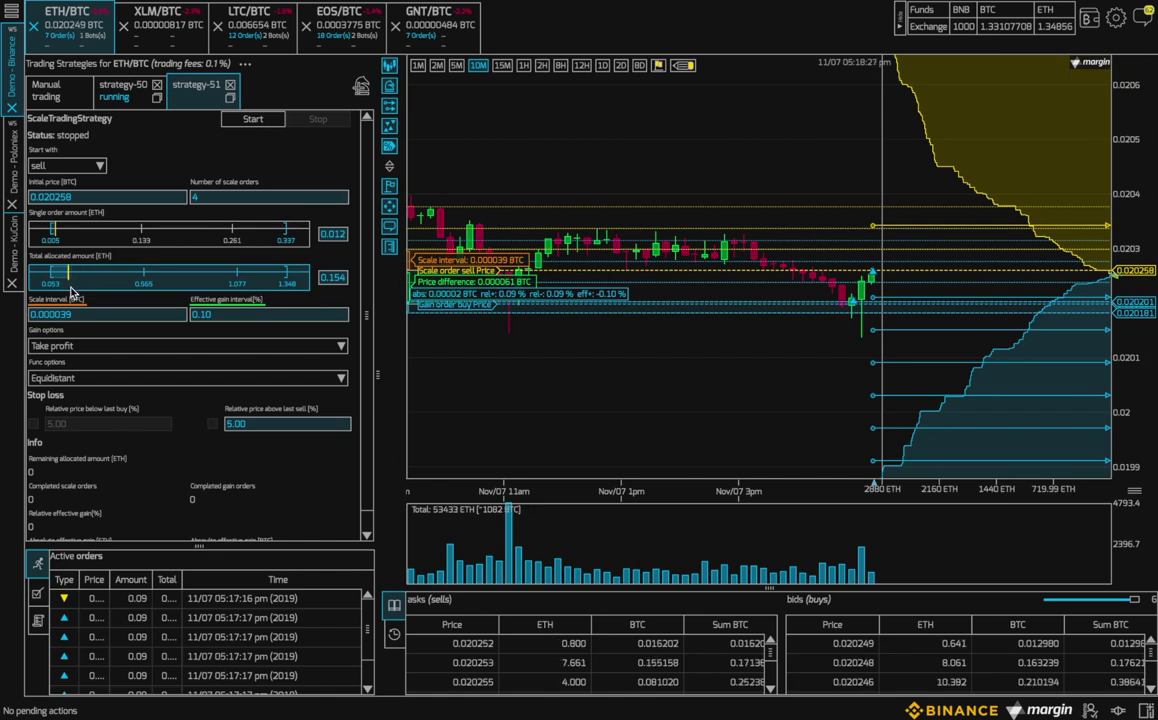
{"action": "left_click", "coordinate": [213, 424]}
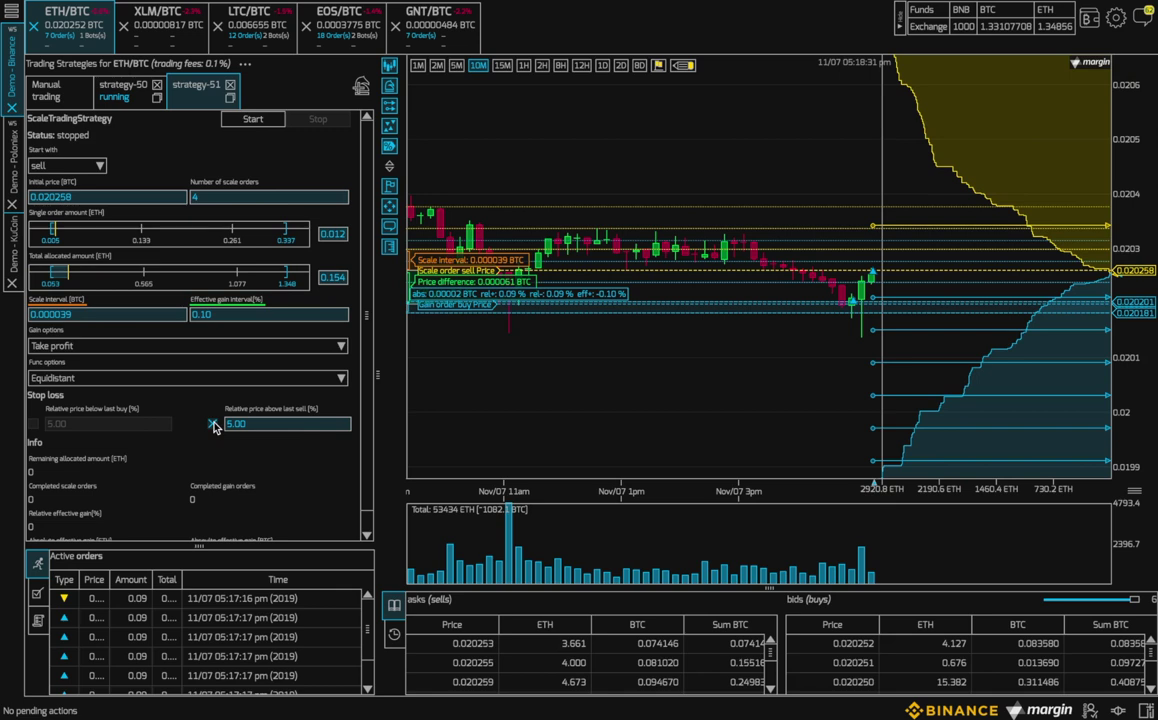
Start strategy-51 so it runs and maintains its sell-side orders.
{"action": "left_click", "coordinate": [253, 121]}
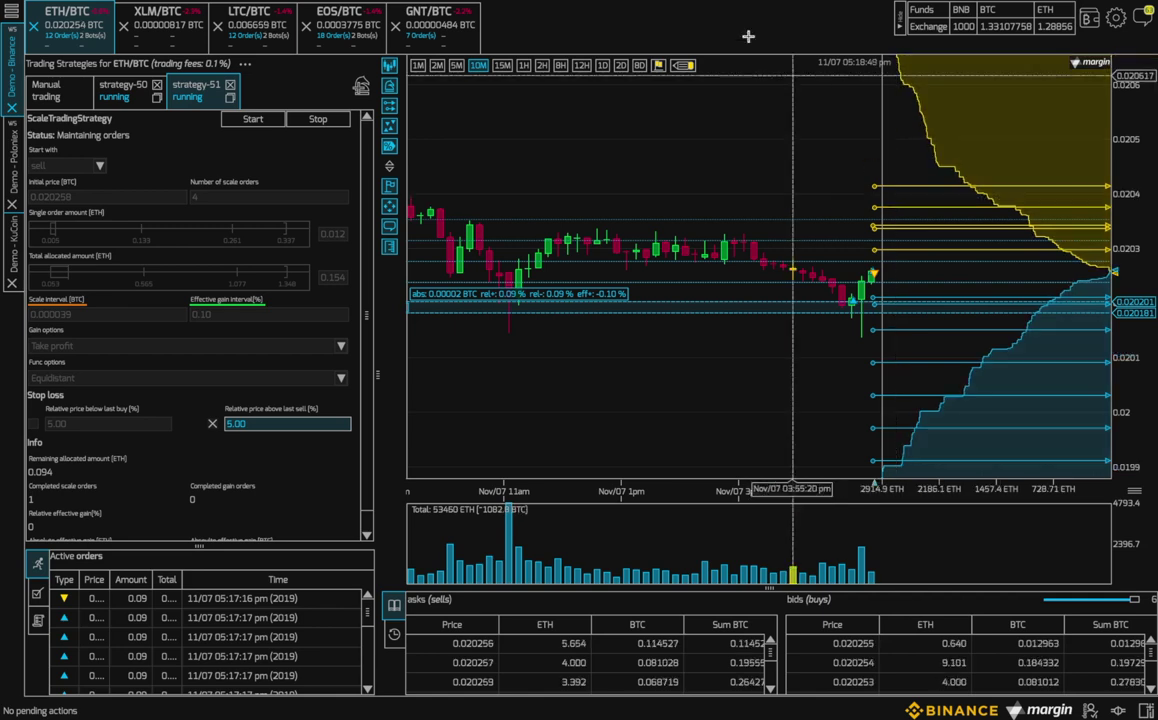
Switch to the Demo-Poloniex XMR/BTC market and step the chart through 2H and 1H to 15M candles.
{"action": "left_click", "coordinate": [8, 170]}
{"action": "mouse_move", "coordinate": [173, 18]}
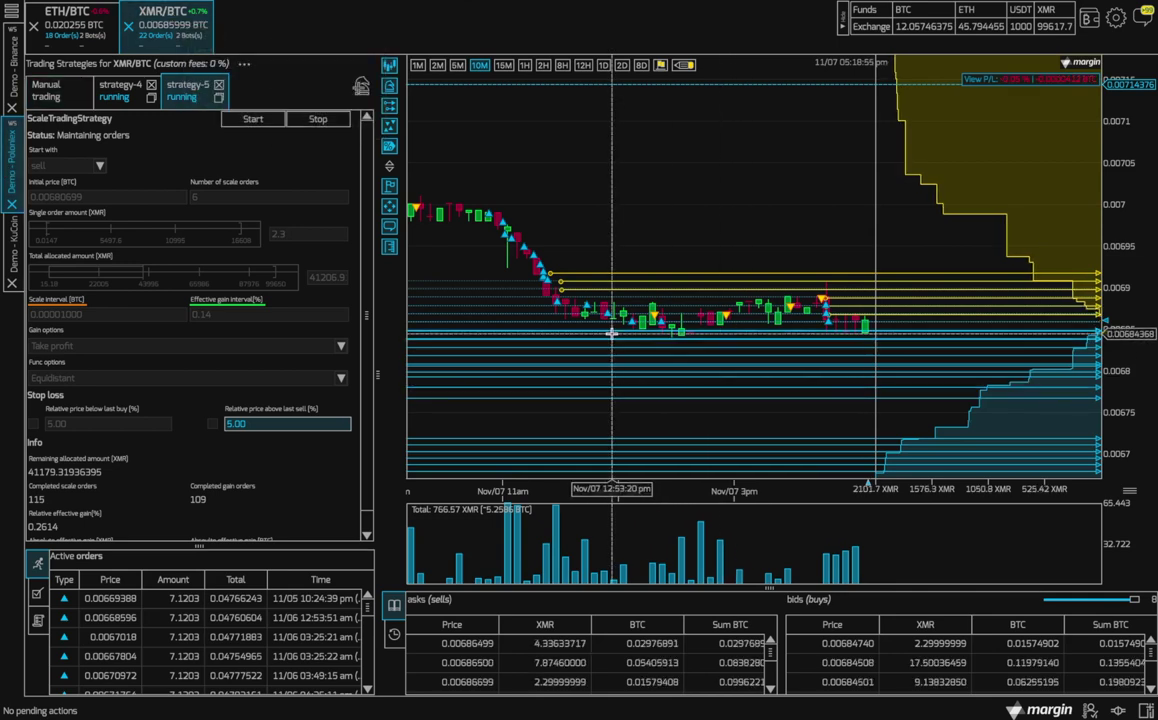
{"action": "left_click", "coordinate": [543, 64]}
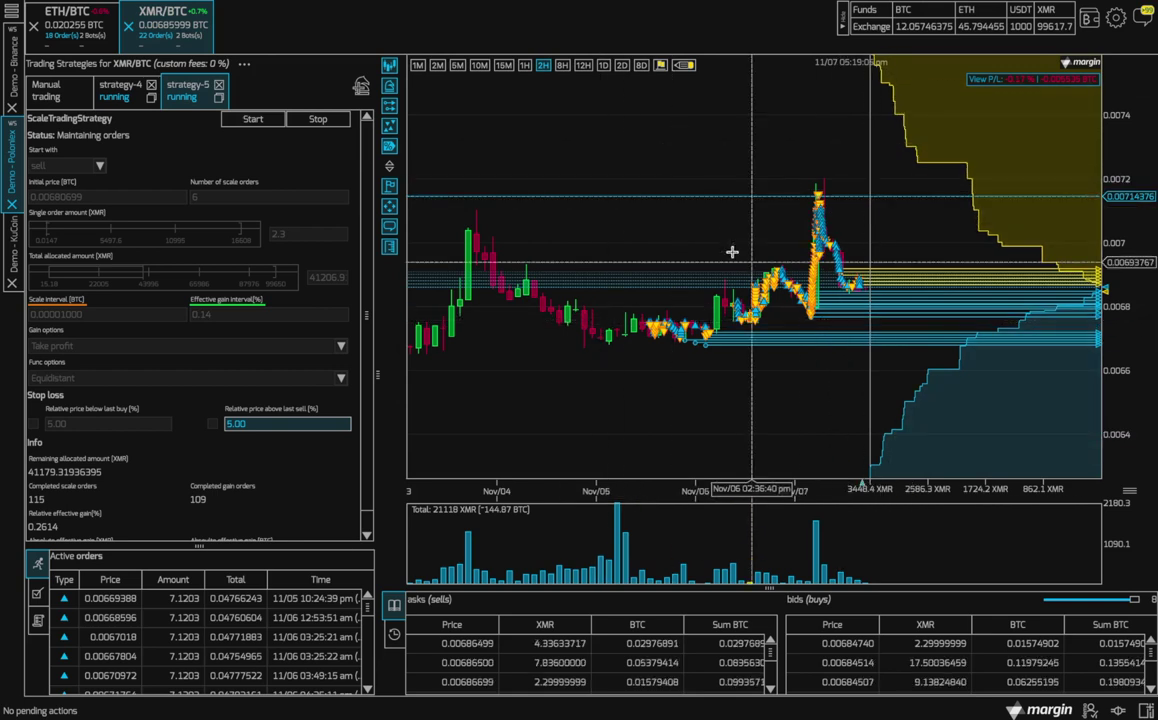
{"action": "left_click", "coordinate": [524, 64]}
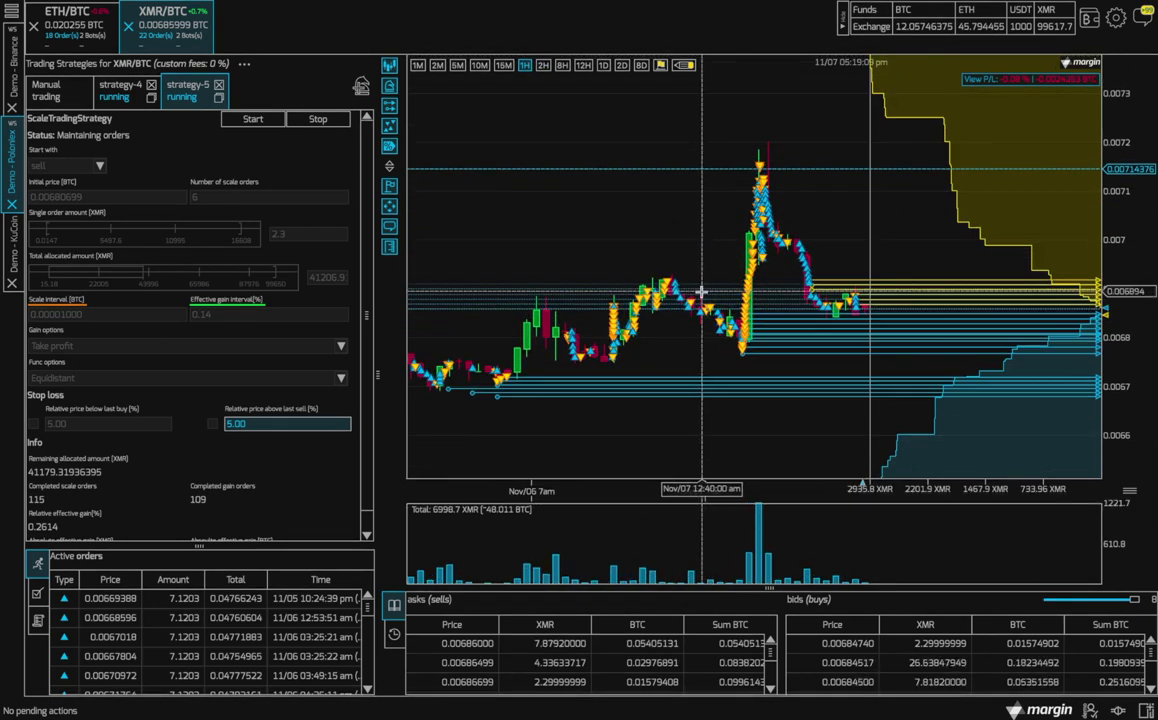
{"action": "left_click", "coordinate": [503, 64]}
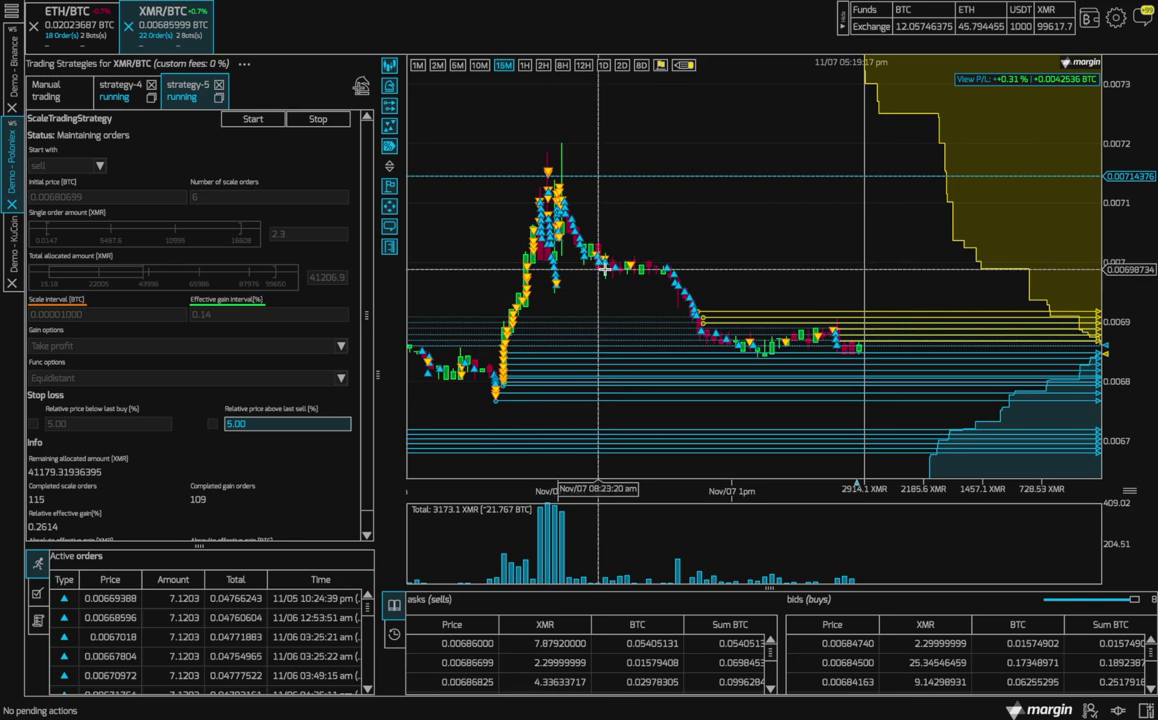
{"action": "mouse_move", "coordinate": [612, 269]}
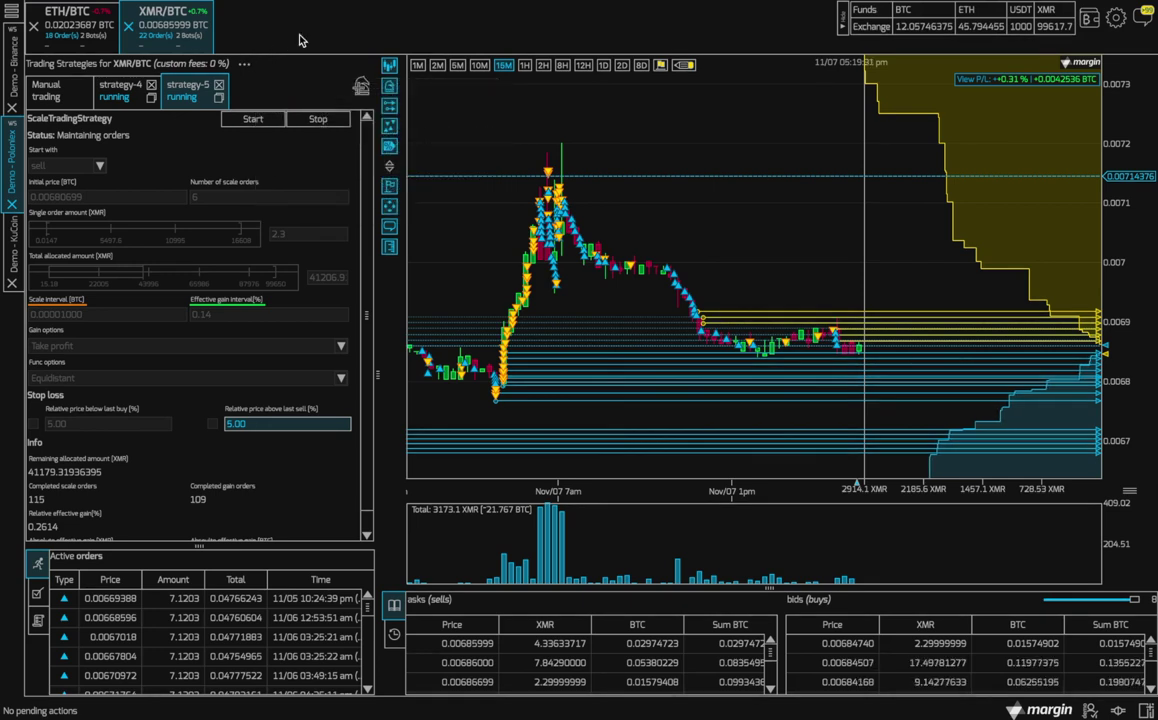
Open the XLM/BTC market on Demo-Binance and close the old strategy-48 bot.
{"action": "left_click", "coordinate": [13, 84]}
{"action": "left_click", "coordinate": [165, 30]}
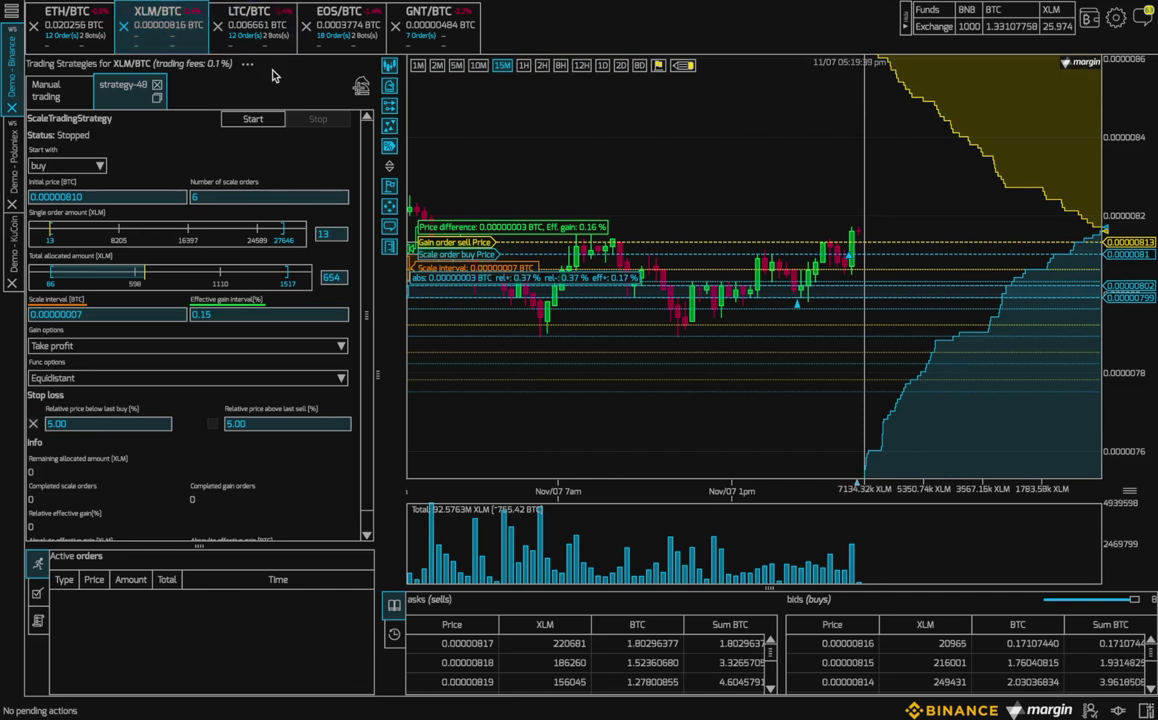
{"action": "left_click", "coordinate": [368, 95]}
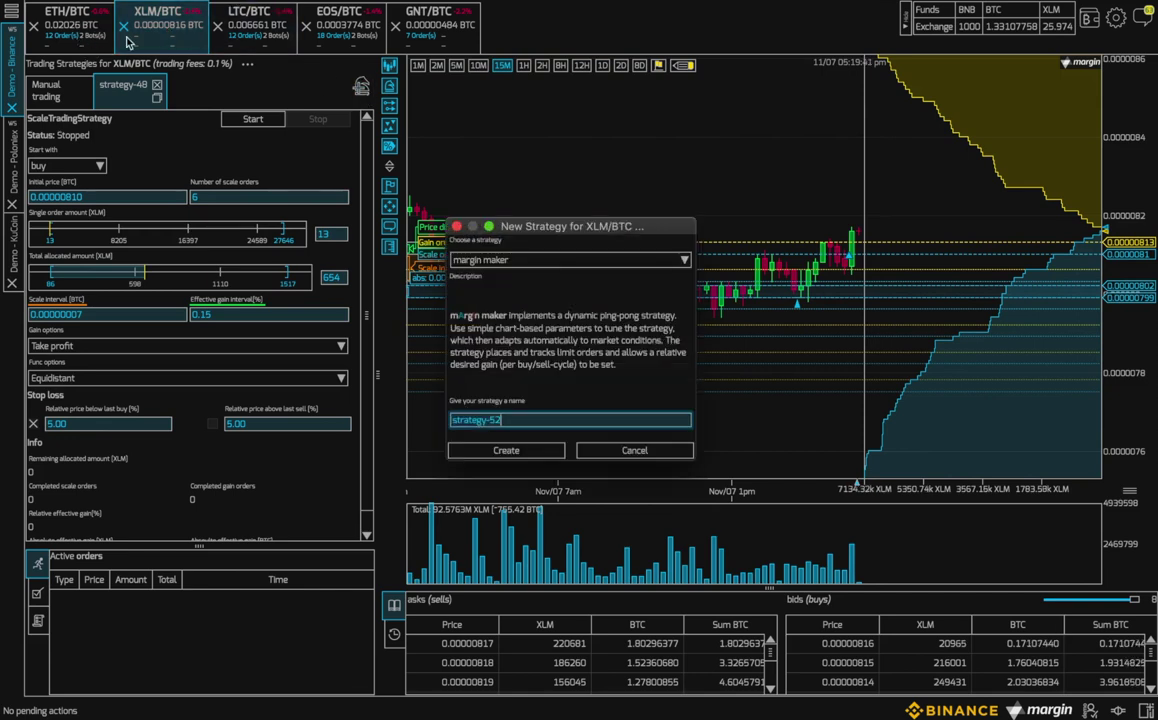
{"action": "left_click", "coordinate": [633, 450]}
{"action": "left_click", "coordinate": [161, 86]}
Create a new ScaleTradingStrategy bot, strategy-53, for XLM/BTC.
{"action": "left_click", "coordinate": [361, 86]}
{"action": "left_click", "coordinate": [485, 259]}
{"action": "left_click", "coordinate": [527, 305]}
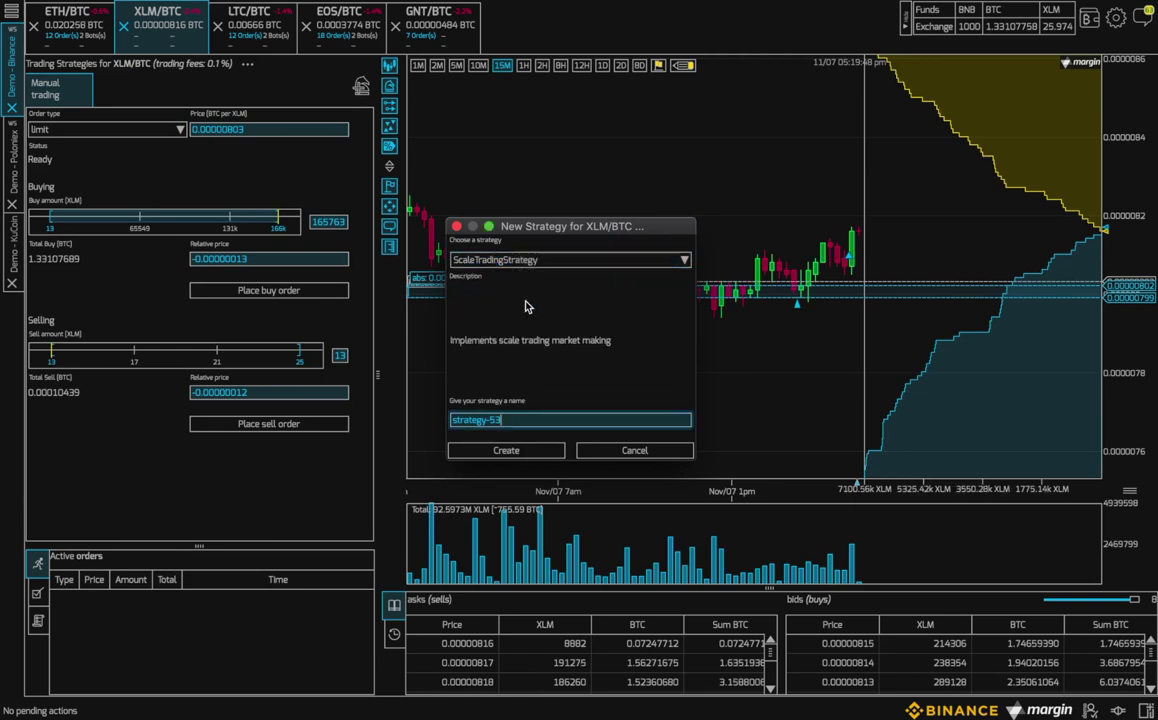
{"action": "left_click", "coordinate": [505, 449]}
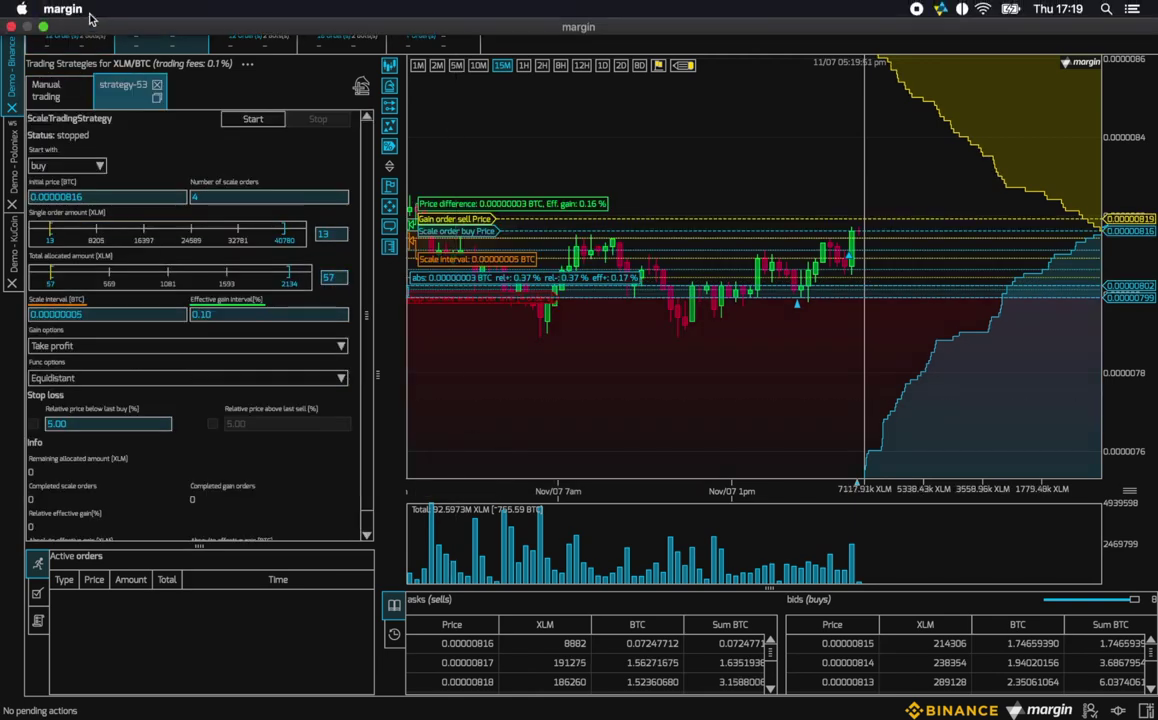
Start the XLM/BTC buy bot with ten 711-XLM orders, 16259 XLM total, from 0.00000813 BTC.
{"action": "left_click", "coordinate": [54, 242]}
{"action": "type", "text": "10"}
{"action": "left_click", "coordinate": [68, 276]}
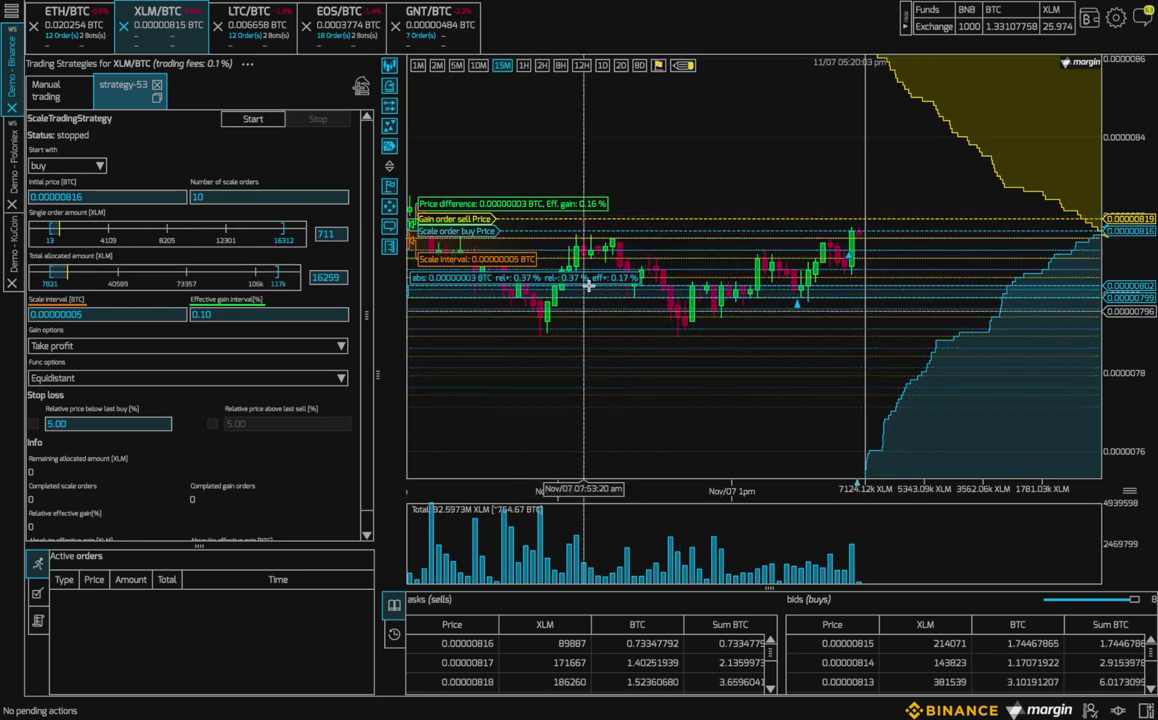
{"action": "left_click_drag", "start_coordinate": [602, 232], "coordinate": [601, 244]}
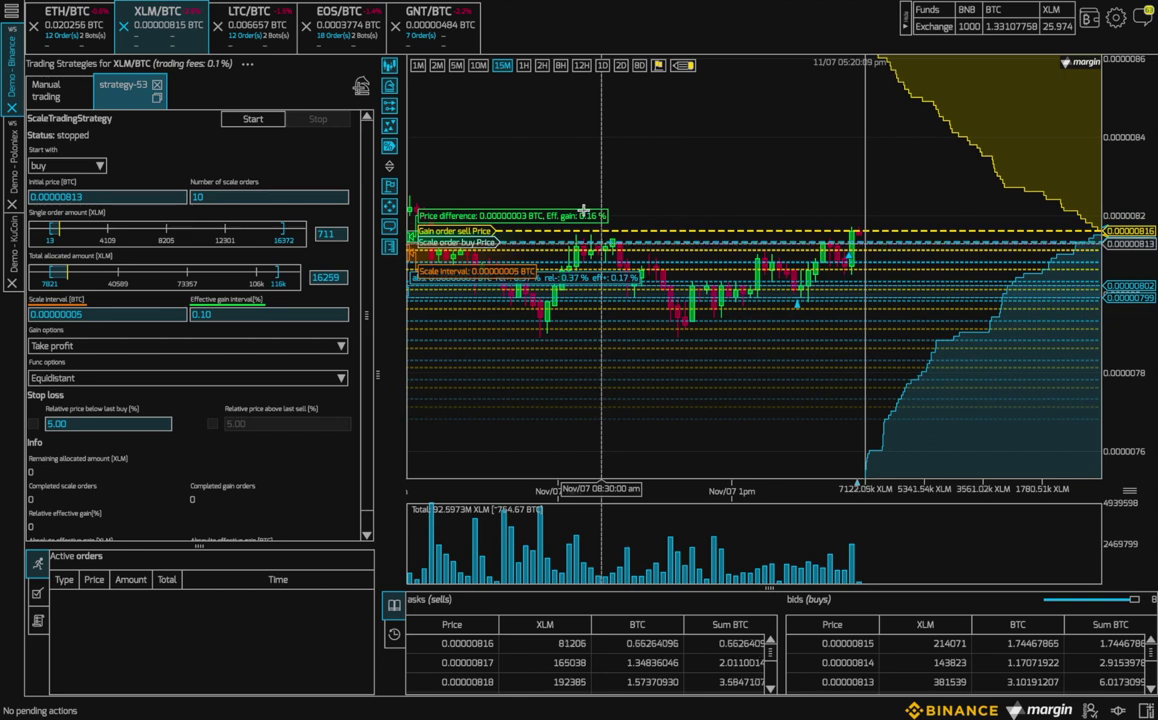
{"action": "left_click", "coordinate": [251, 119]}
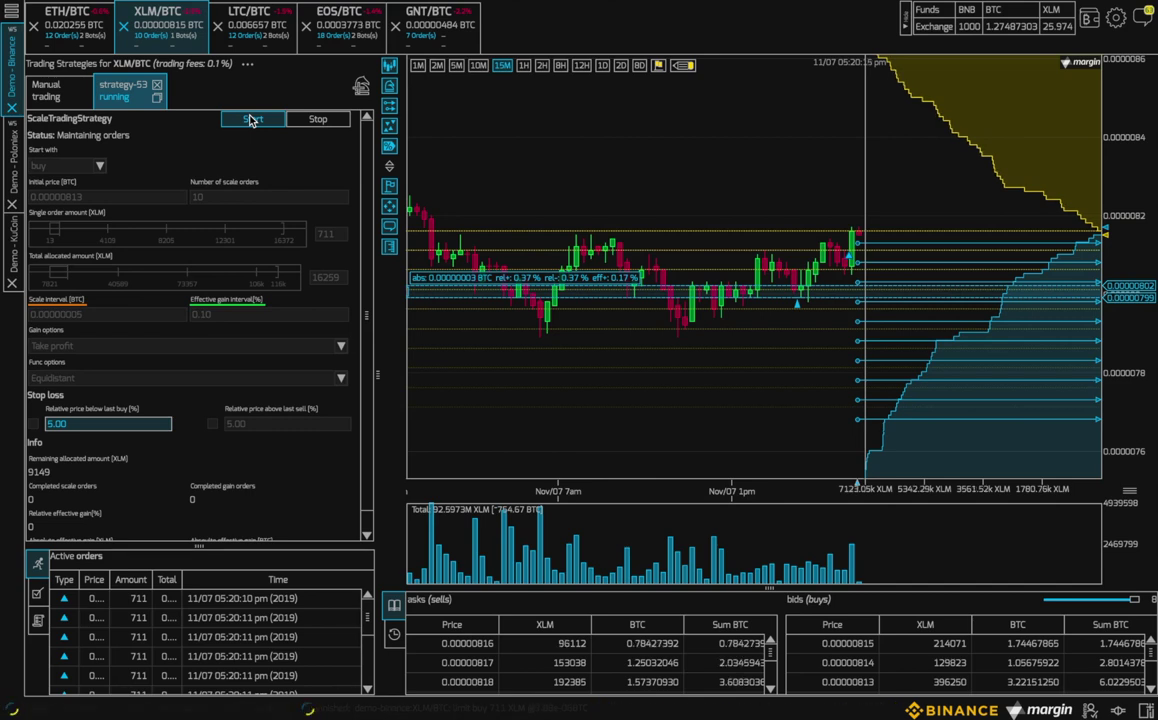
Stop strategy-53 with Cancel none so its ten buy orders stay open, then close it.
{"action": "left_click", "coordinate": [315, 121]}
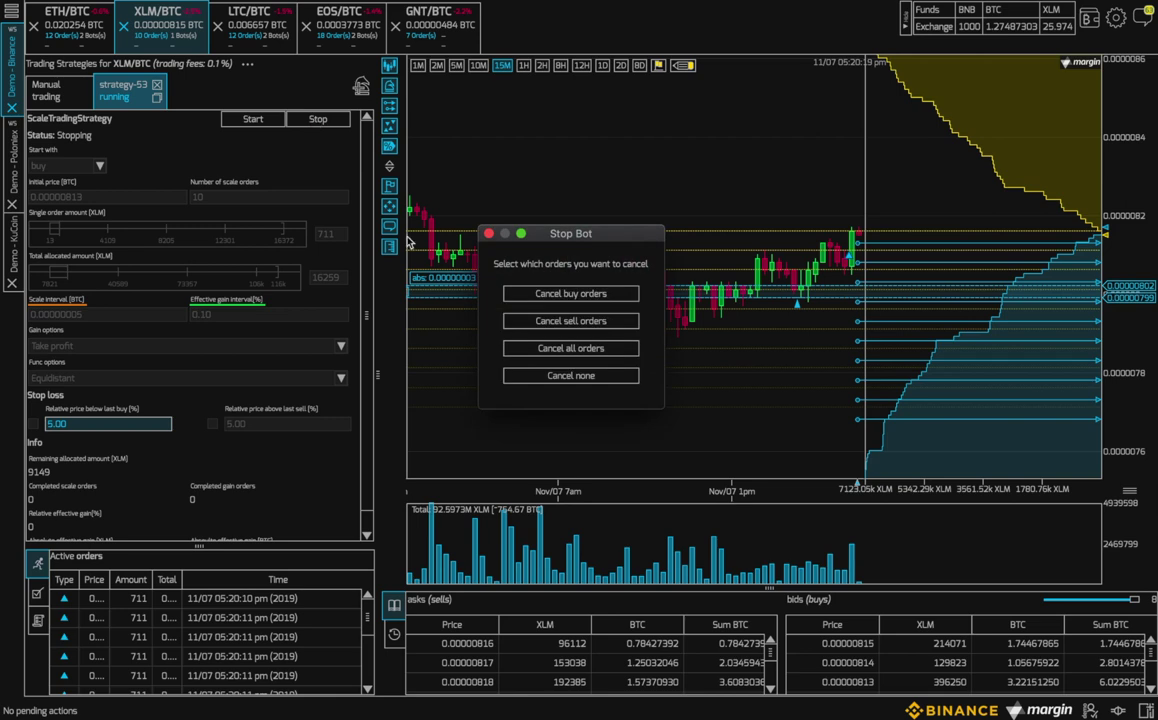
{"action": "left_click", "coordinate": [546, 377]}
{"action": "left_click", "coordinate": [157, 86]}
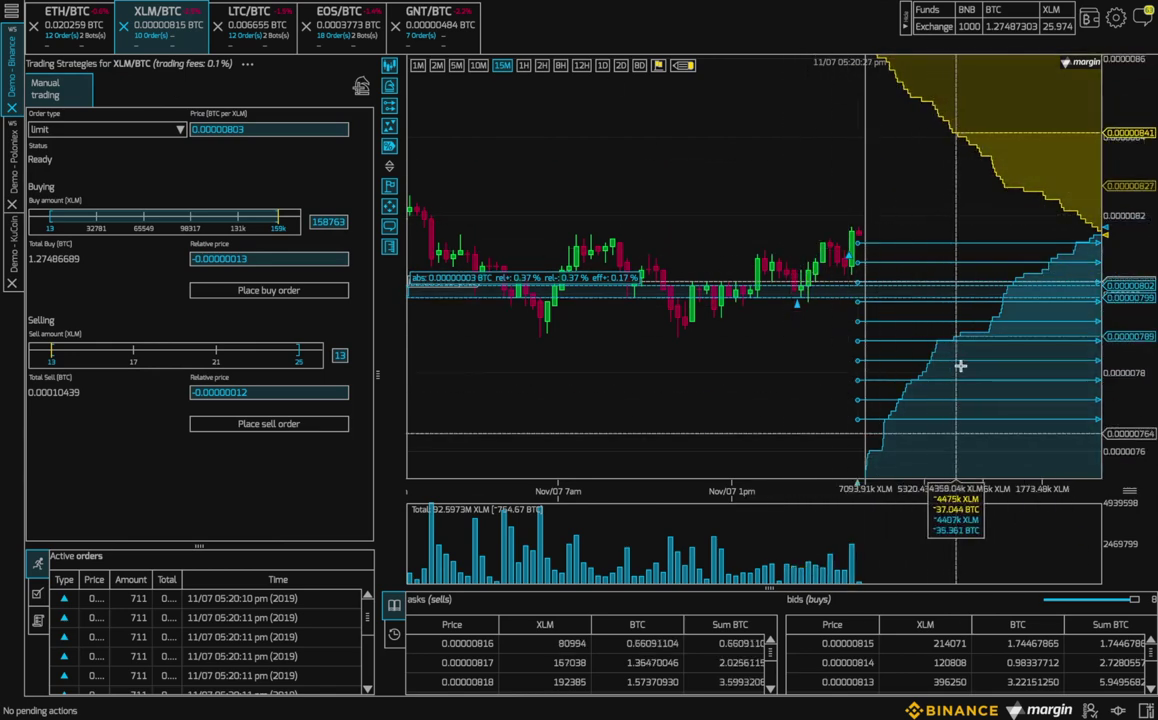
{"action": "mouse_move", "coordinate": [518, 333]}
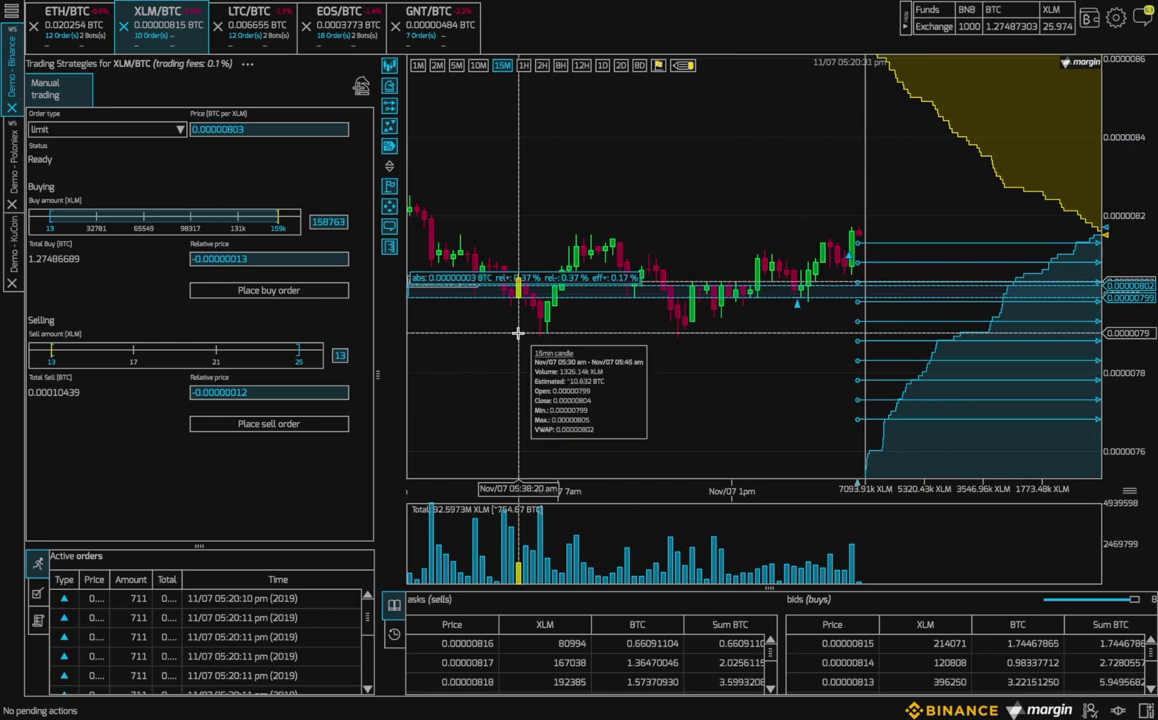